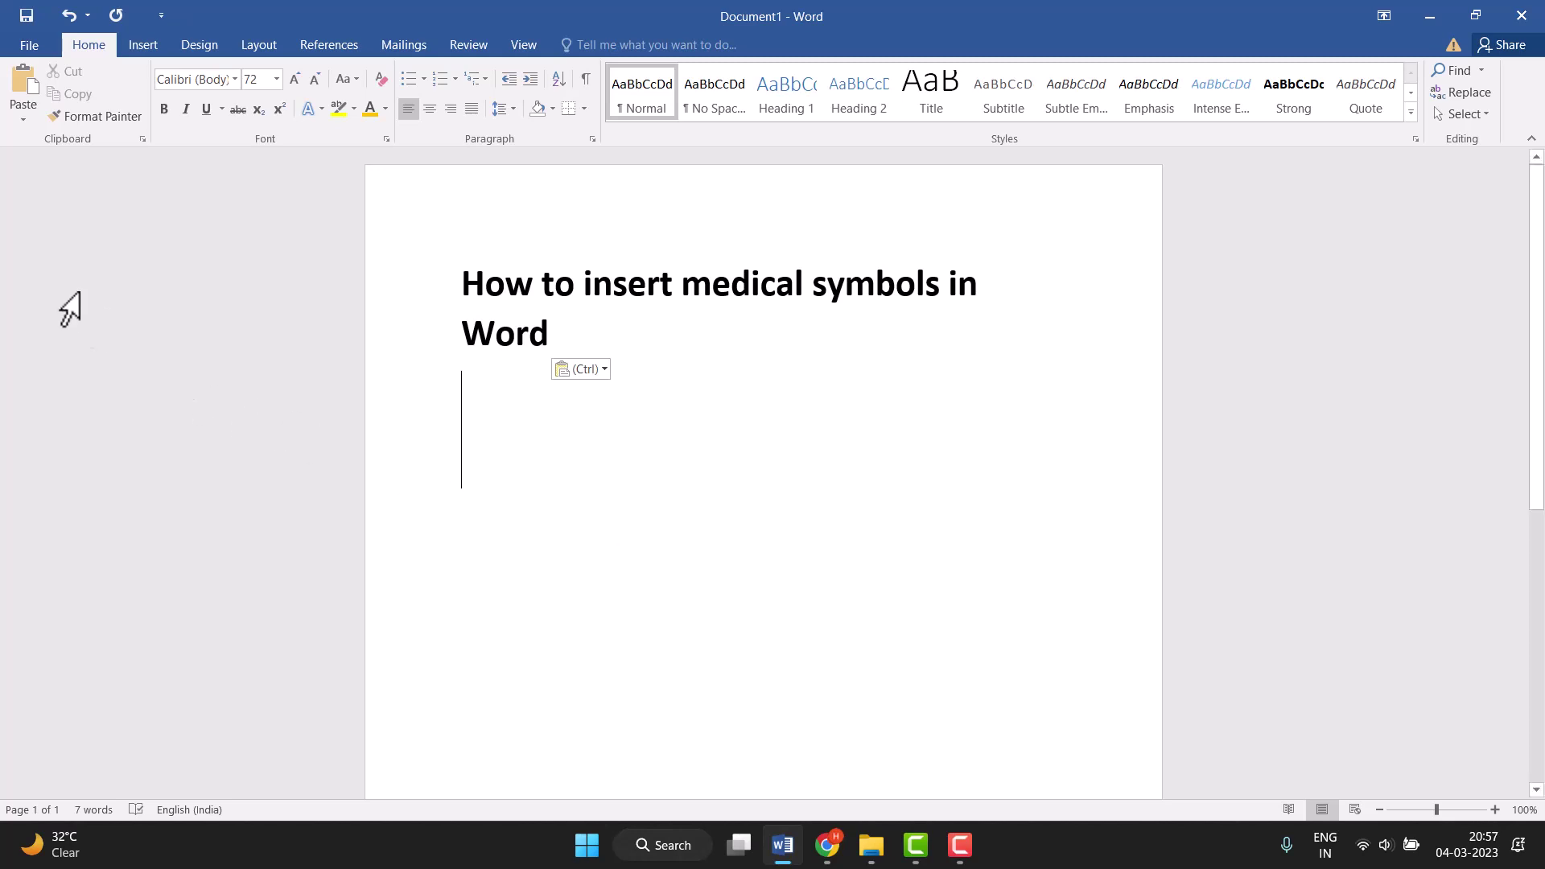
Open the full Symbol dialog from the Insert ribbon's Symbol gallery via More Symbols
left_click(136, 40)
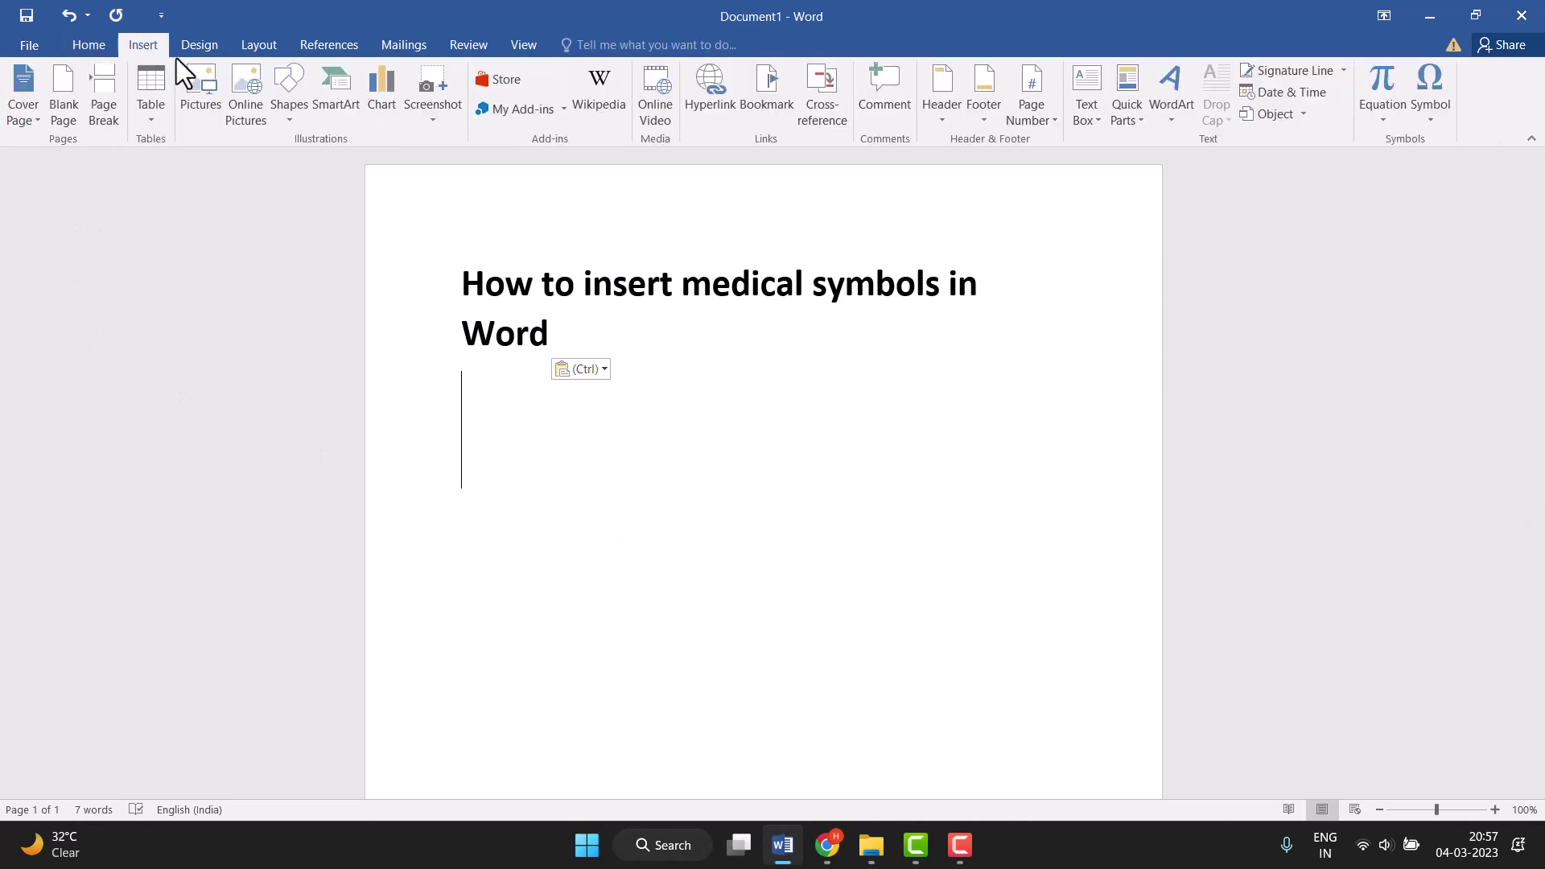
left_click(1431, 112)
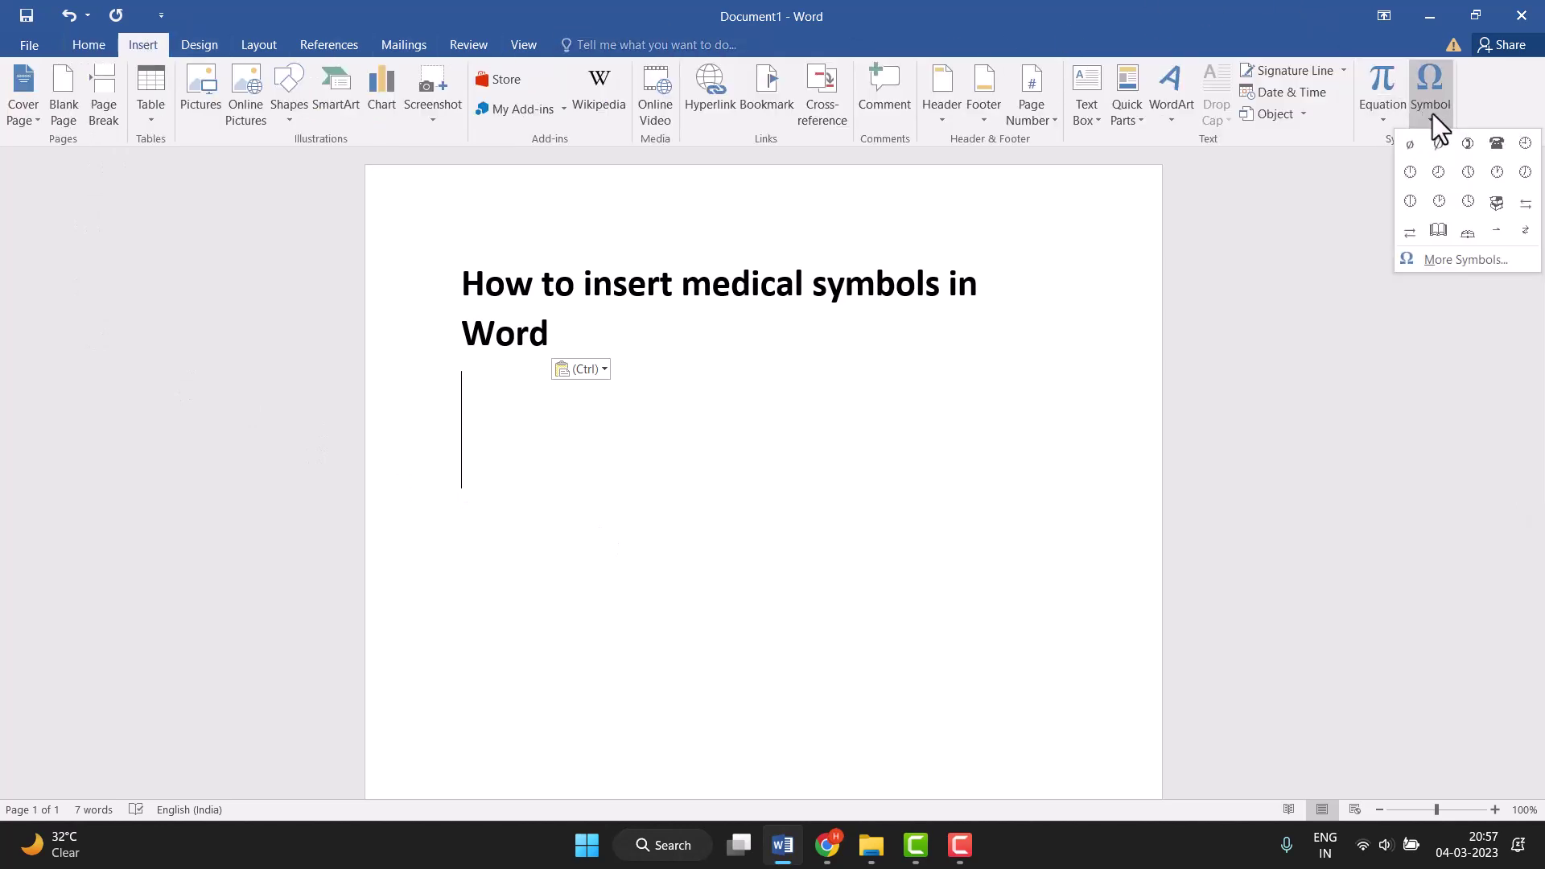
left_click(1500, 269)
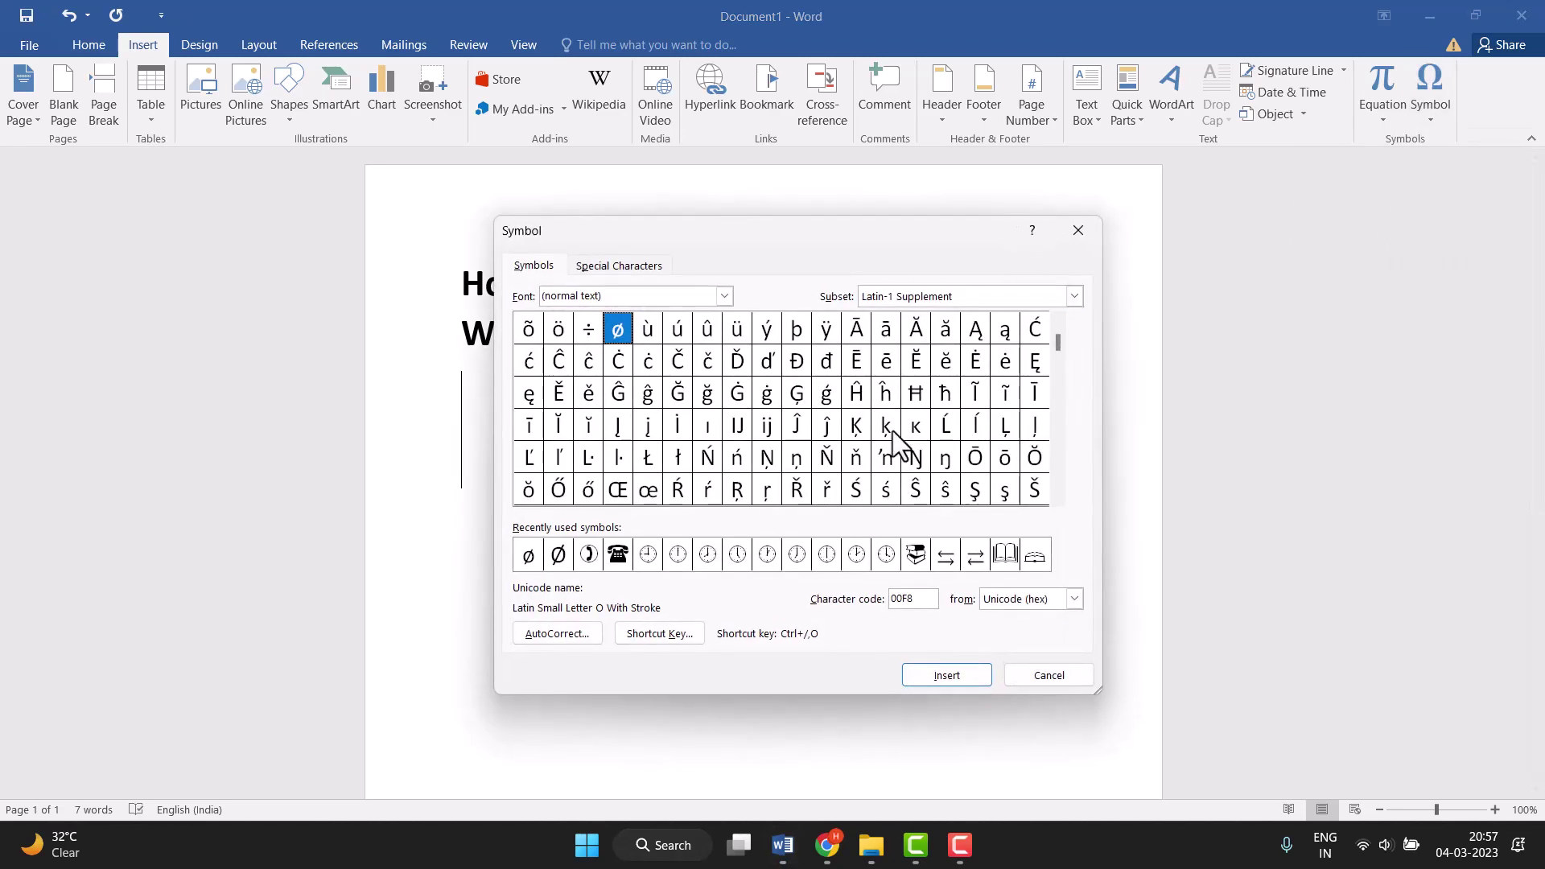
Switch the Symbol dialog's font to Segoe UI Symbol
left_click_drag(670, 300, 441, 291)
left_click(720, 292)
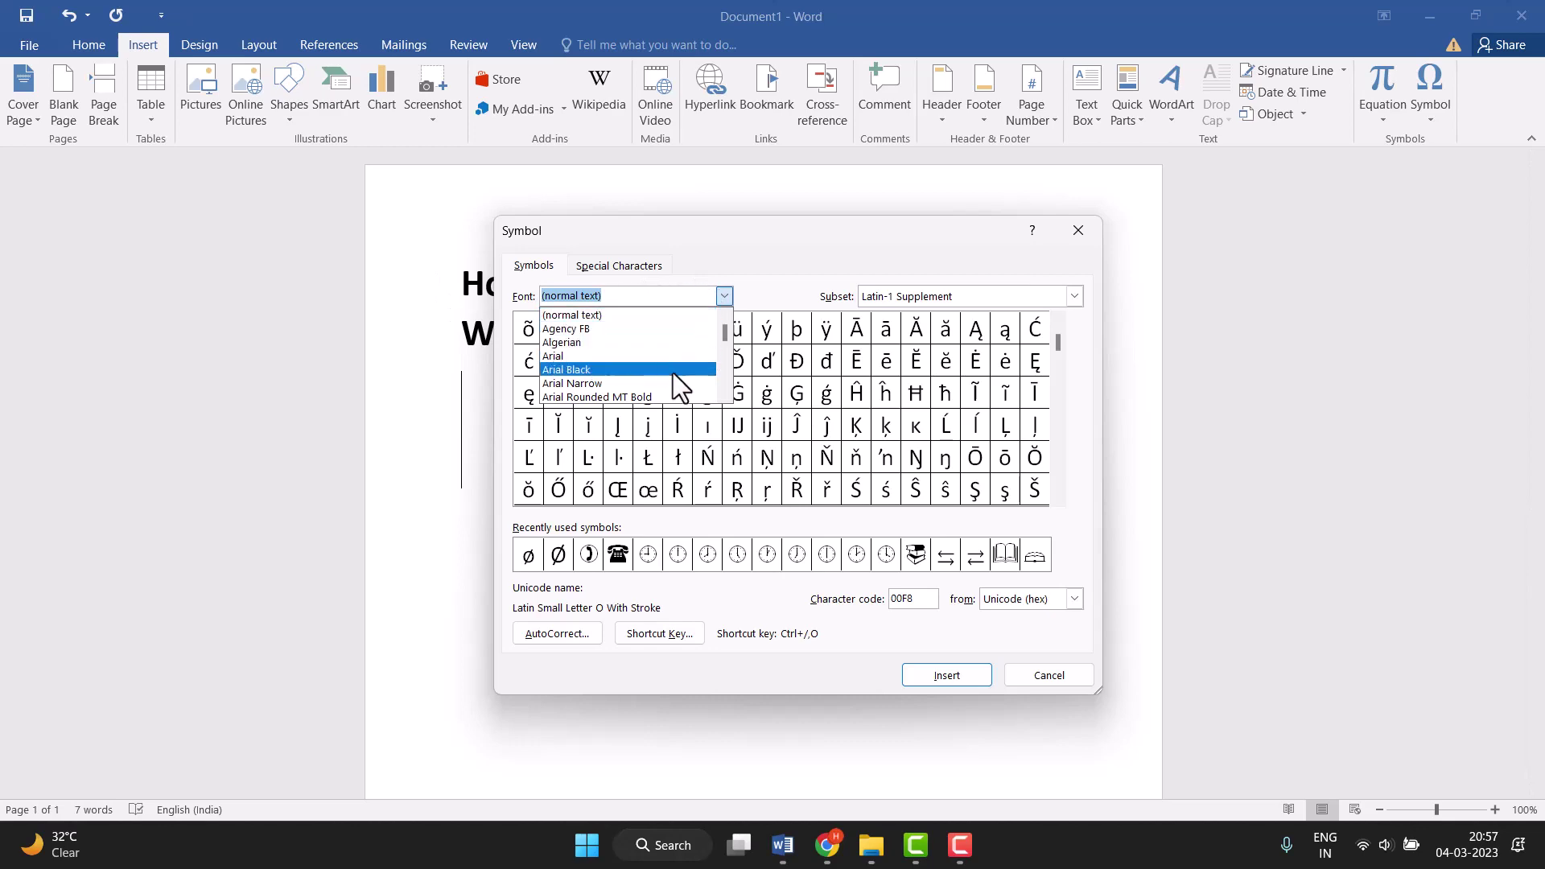
left_click_drag(726, 331, 707, 359)
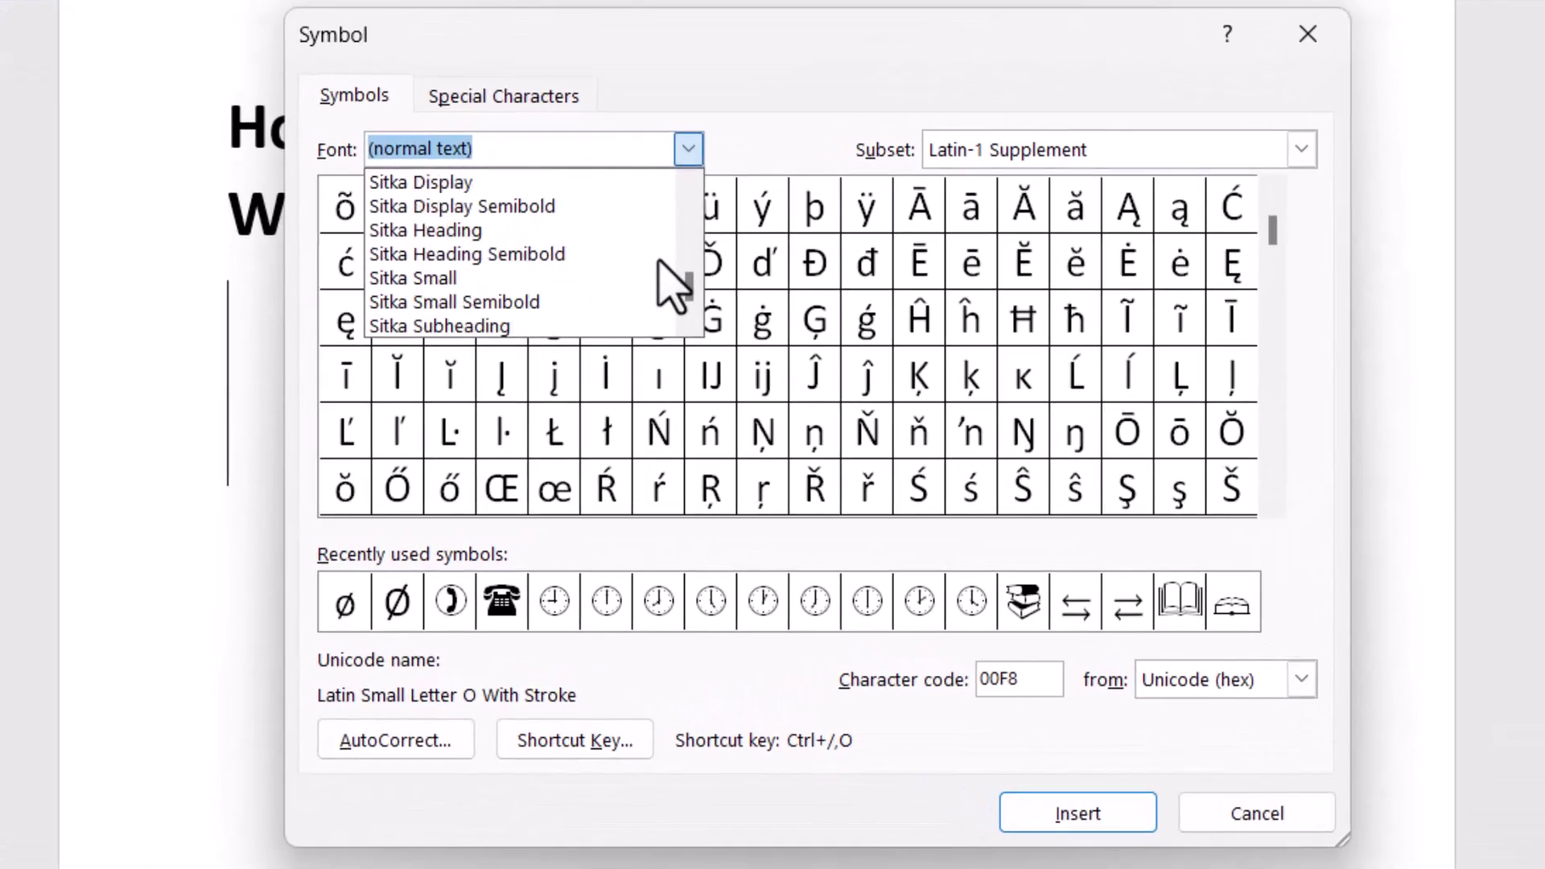
left_click_drag(658, 259, 656, 255)
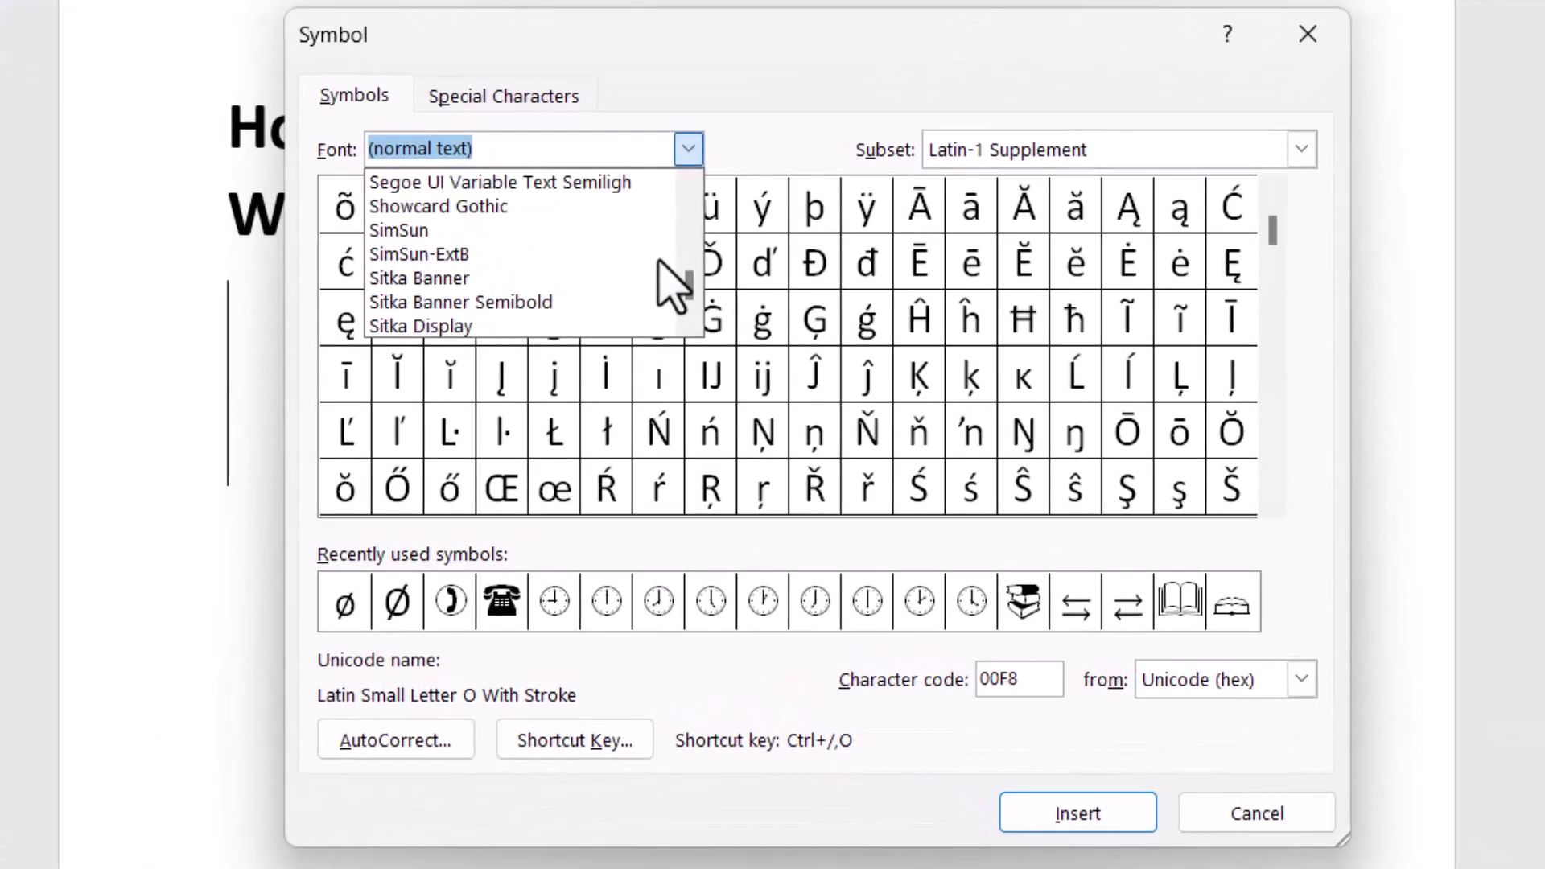
scroll(507, 290, "down", 1)
scroll(510, 303, "up", 4)
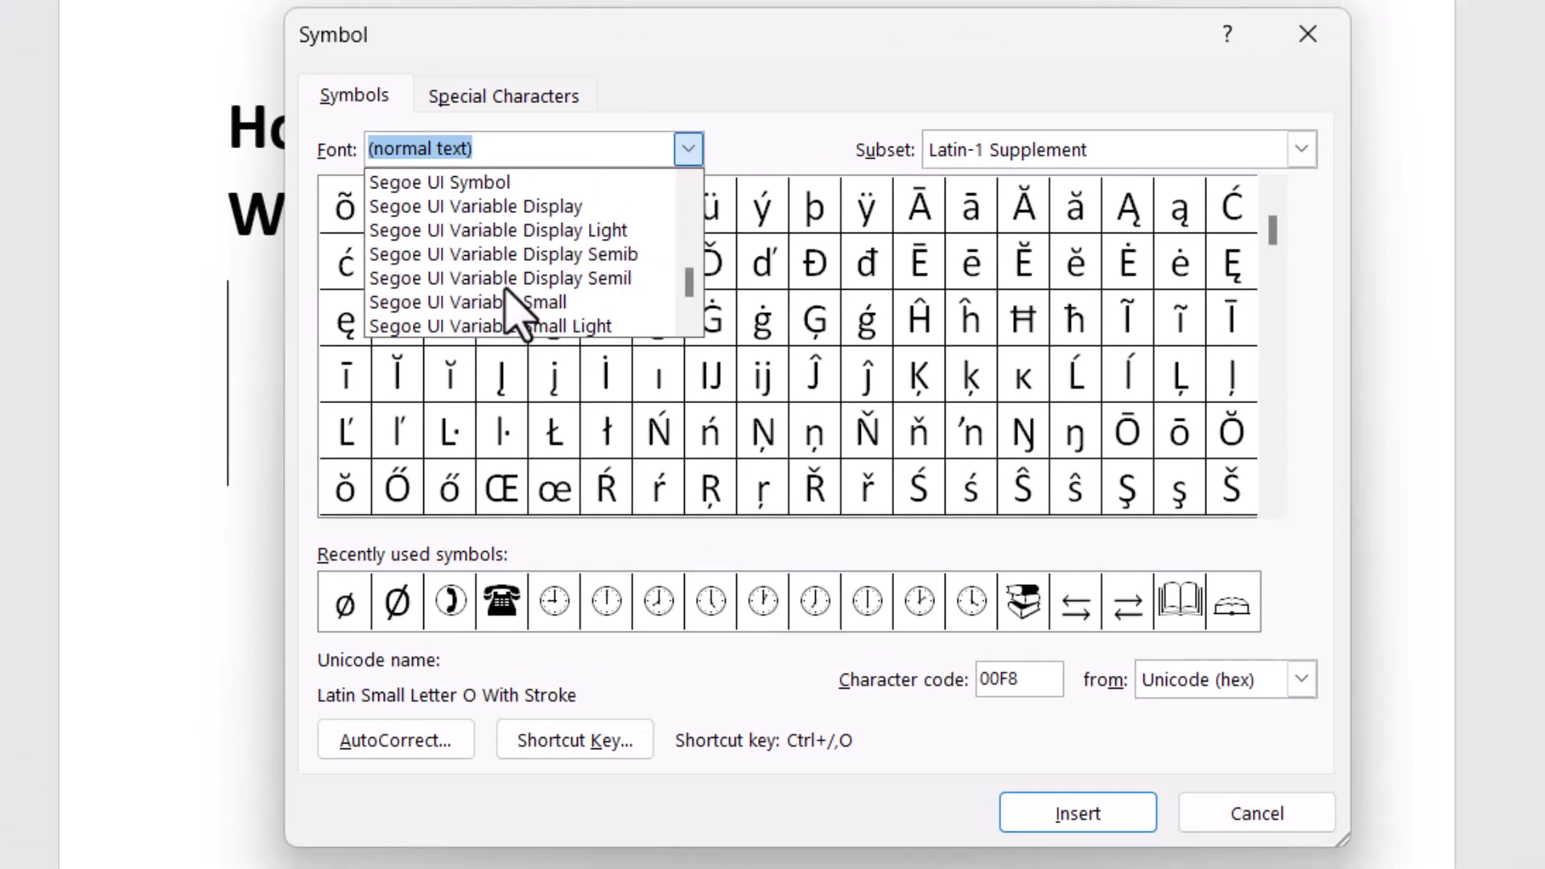
scroll(567, 320, "down", 1)
scroll(580, 328, "down", 2)
scroll(569, 305, "up", 2)
scroll(573, 313, "down", 1)
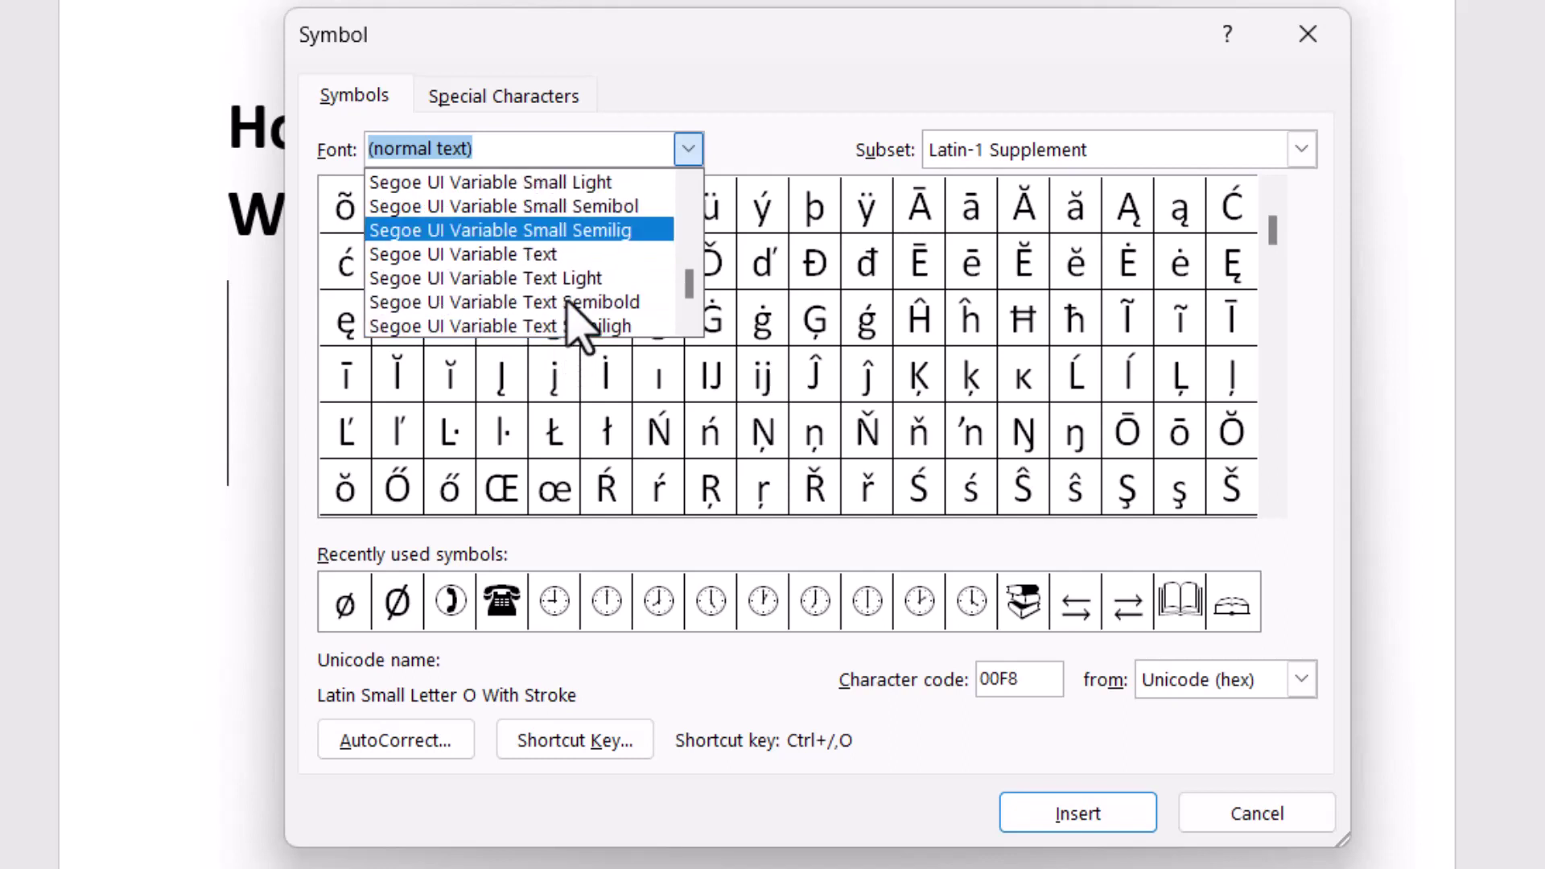
scroll(618, 329, "up", 6)
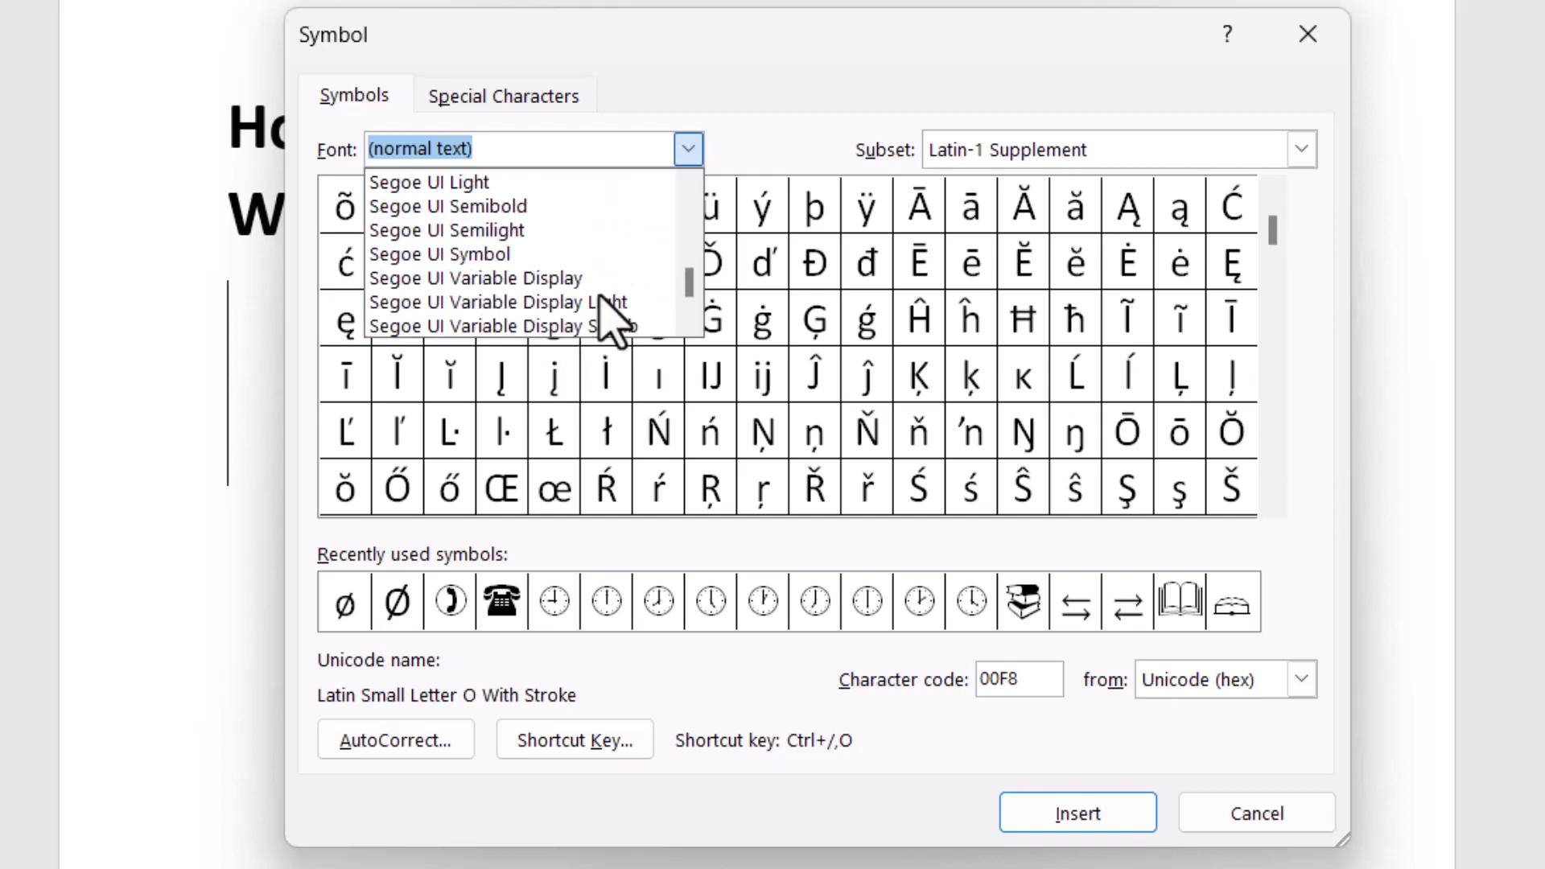
scroll(602, 306, "down", 1)
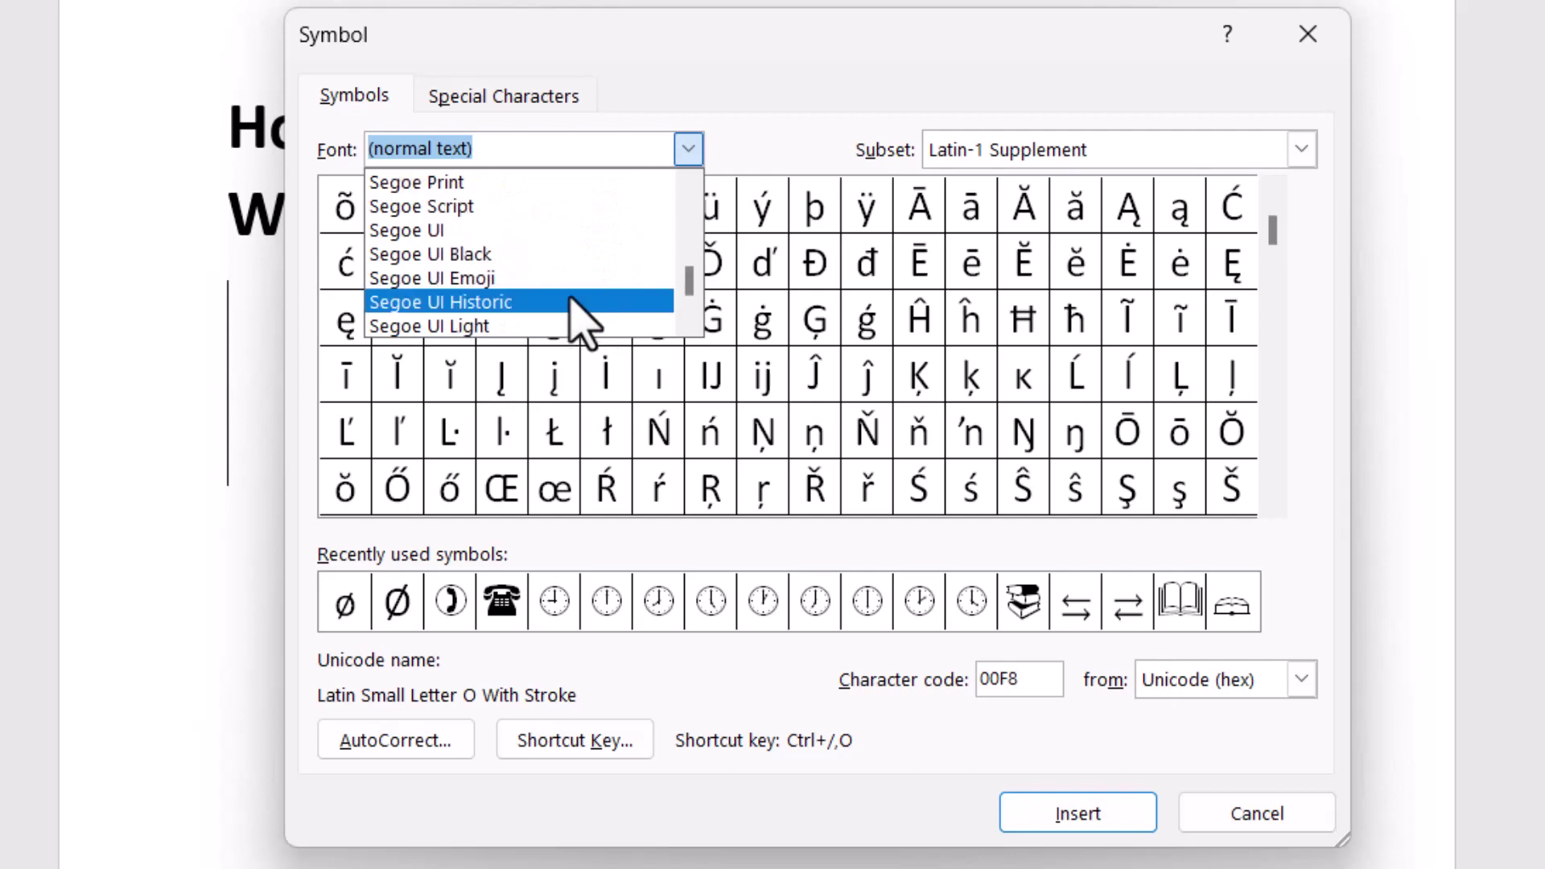
scroll(532, 218, "down", 2)
scroll(539, 257, "up", 1)
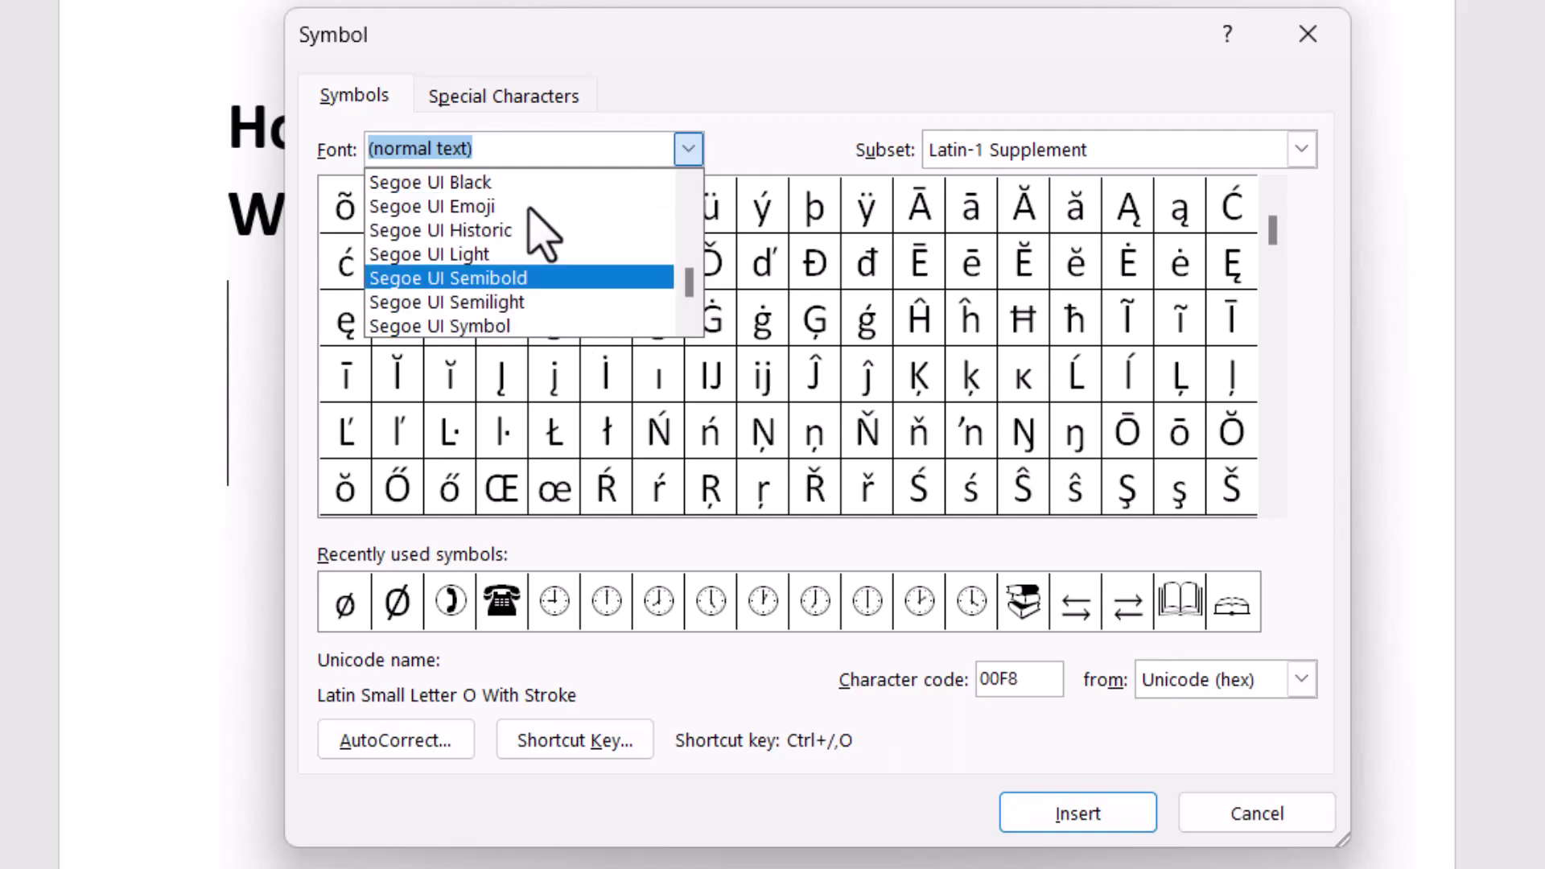
left_click(549, 326)
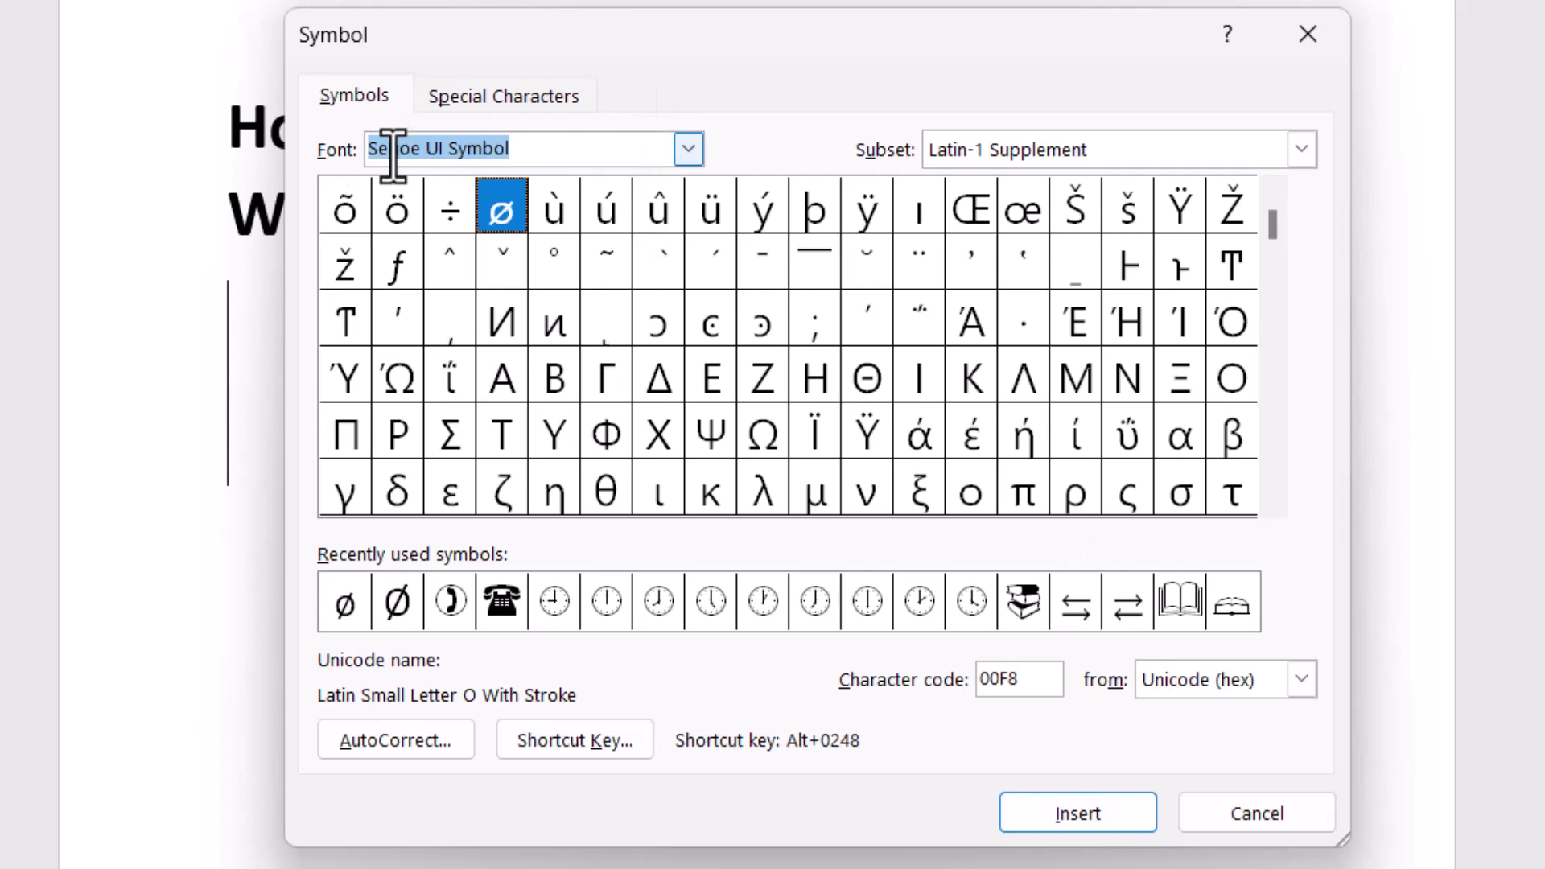
Scroll to Extended Characters - Plane 1 and select the Hospital symbol (1F3E5)
scroll(1270, 503, "down", 2)
scroll(1279, 515, "down", 20)
scroll(1286, 475, "down", 20)
scroll(1286, 475, "down", 15)
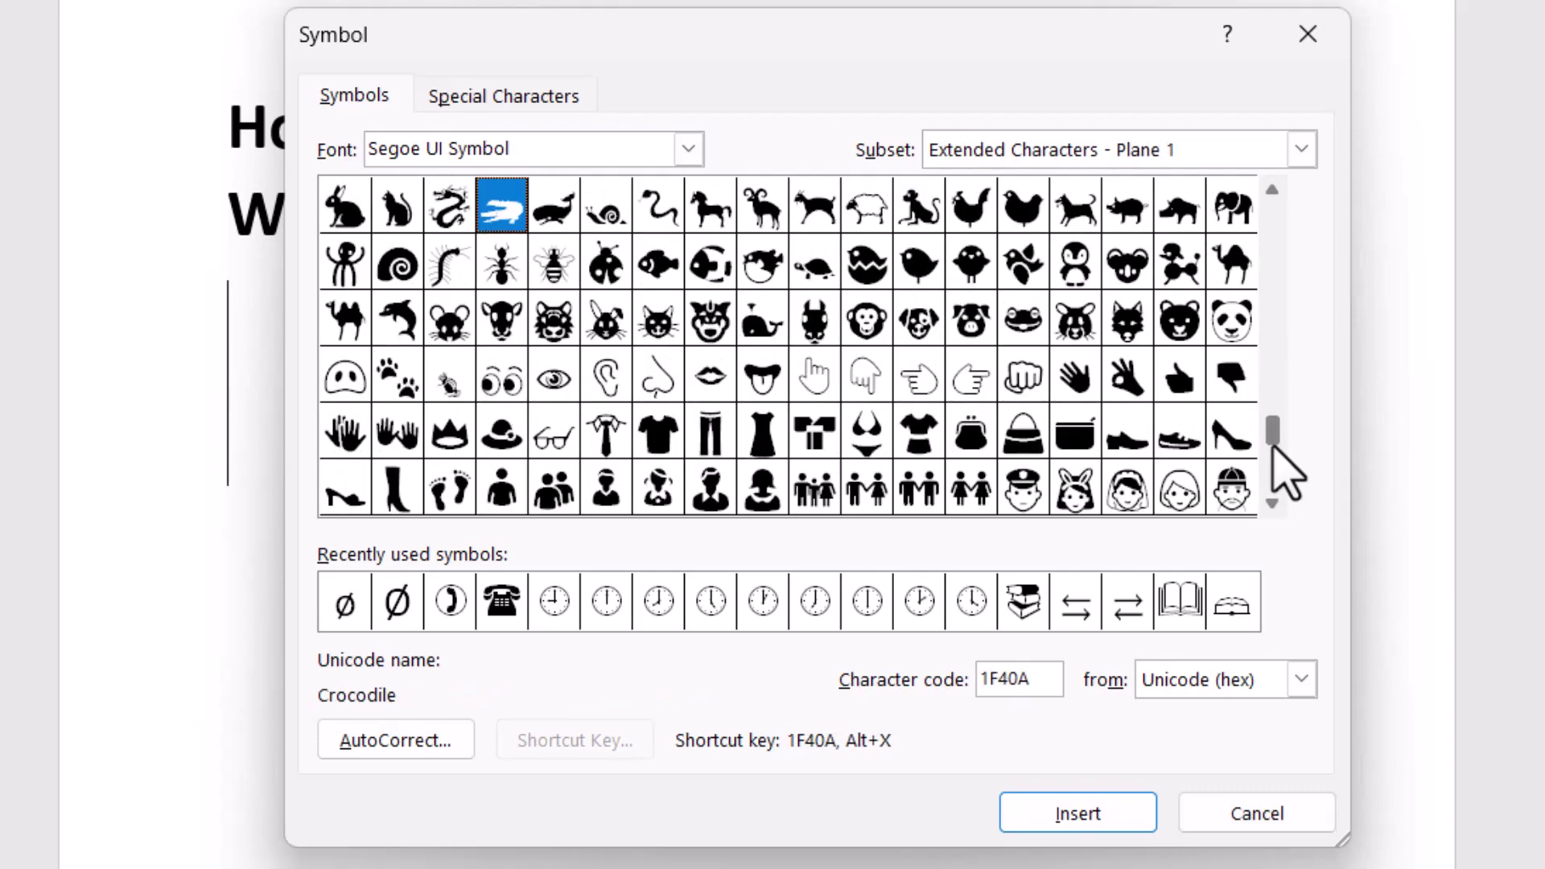
scroll(1287, 515, "down", 8)
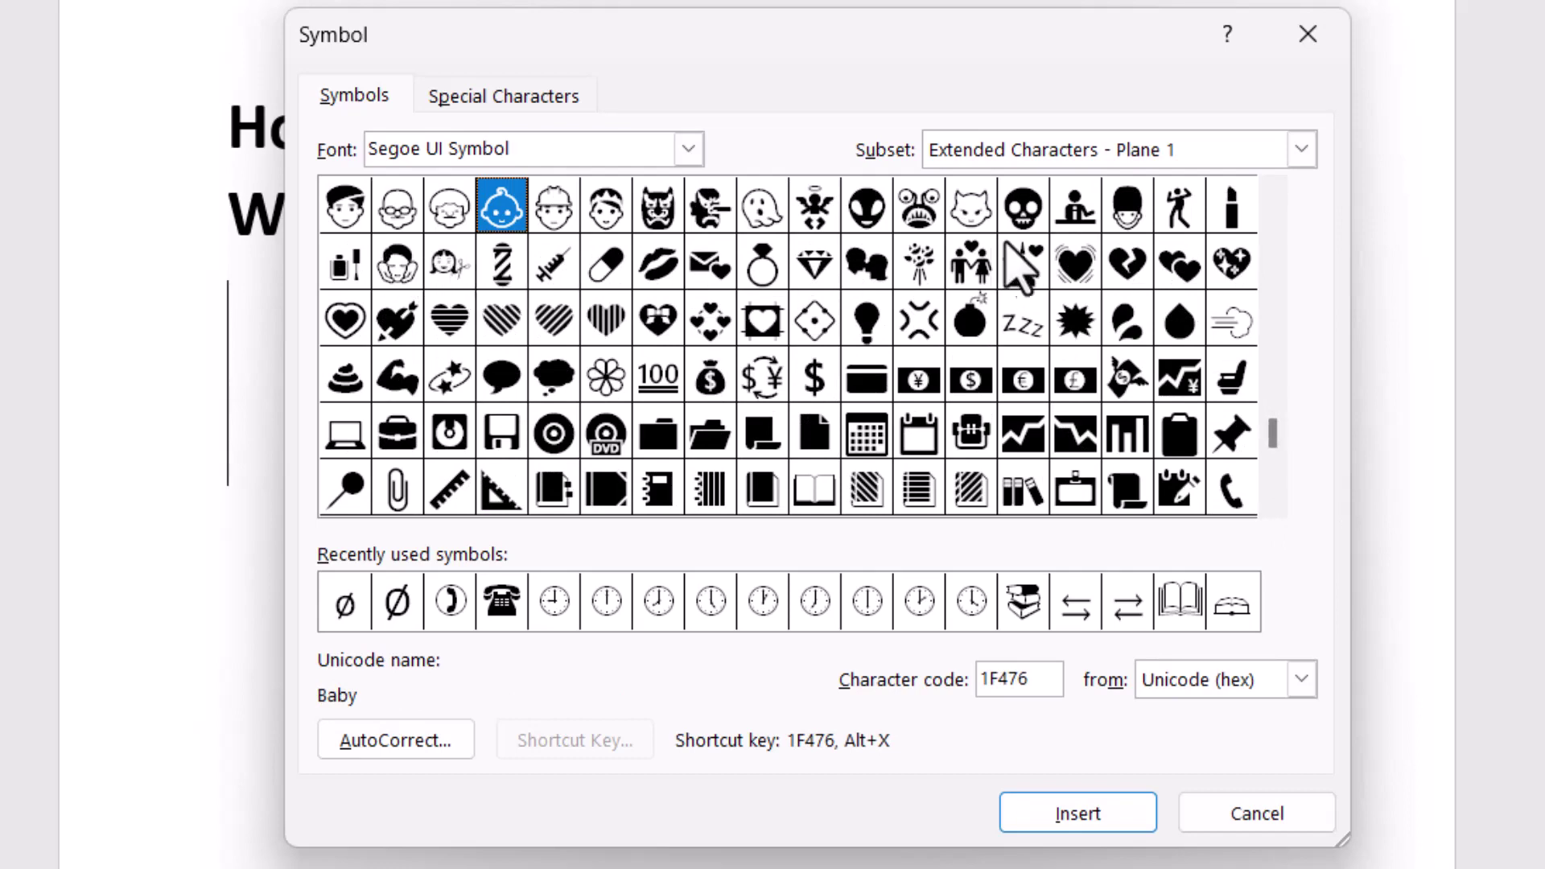
left_click(1273, 192)
left_click(1273, 192)
left_click(1273, 192)
left_click(1272, 191)
left_click(1272, 192)
left_click(1273, 192)
left_click(1272, 191)
left_click(1273, 191)
left_click(1272, 192)
left_click(1273, 191)
left_click(449, 320)
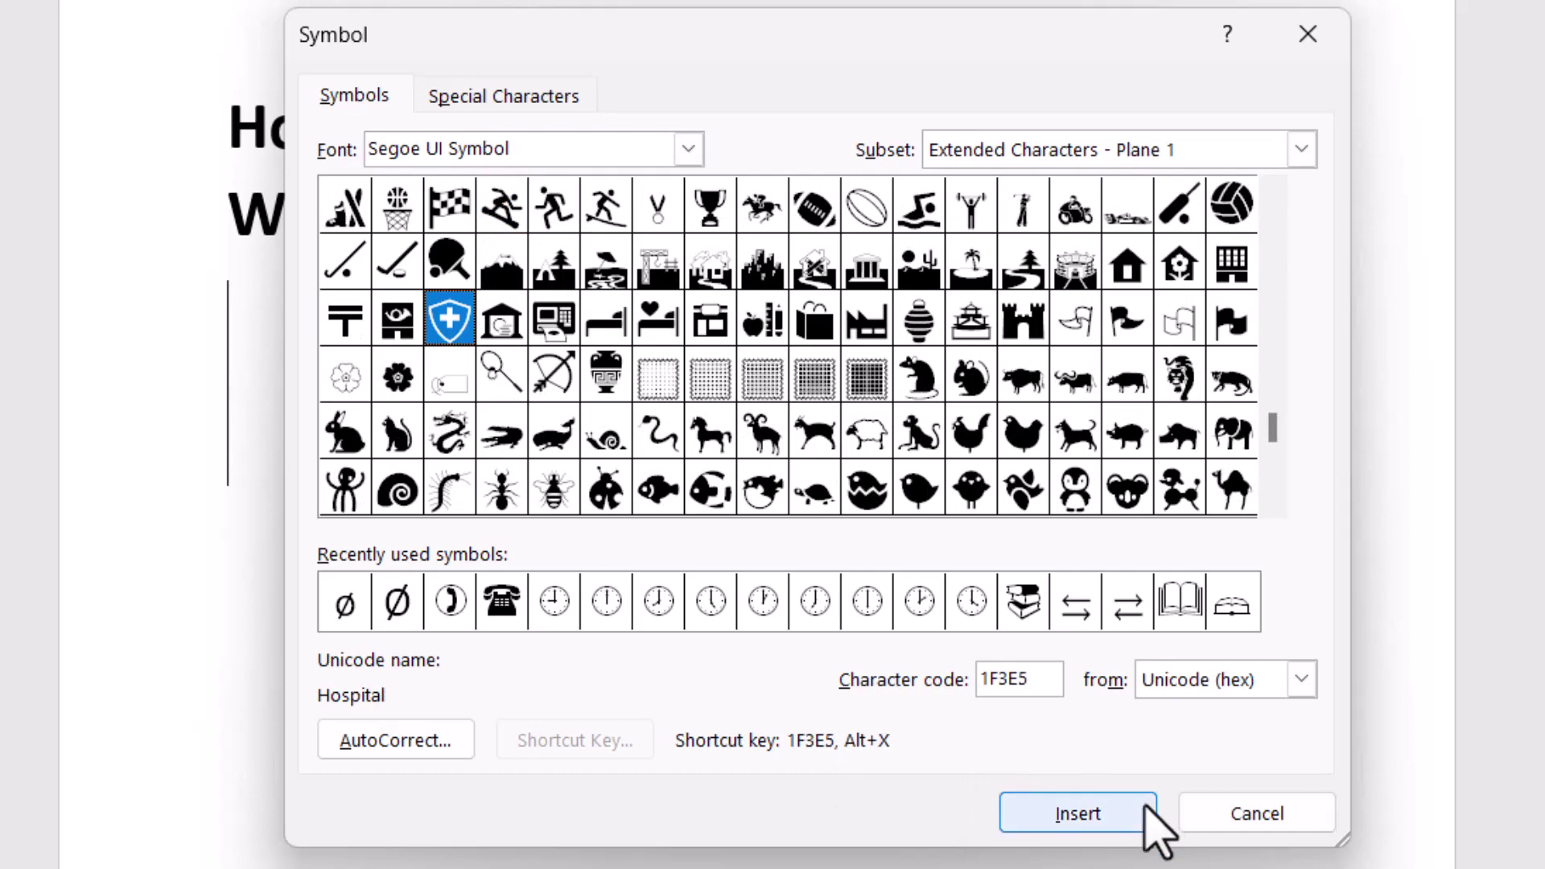
Insert the Hospital symbol into the document below the heading
left_click(1078, 798)
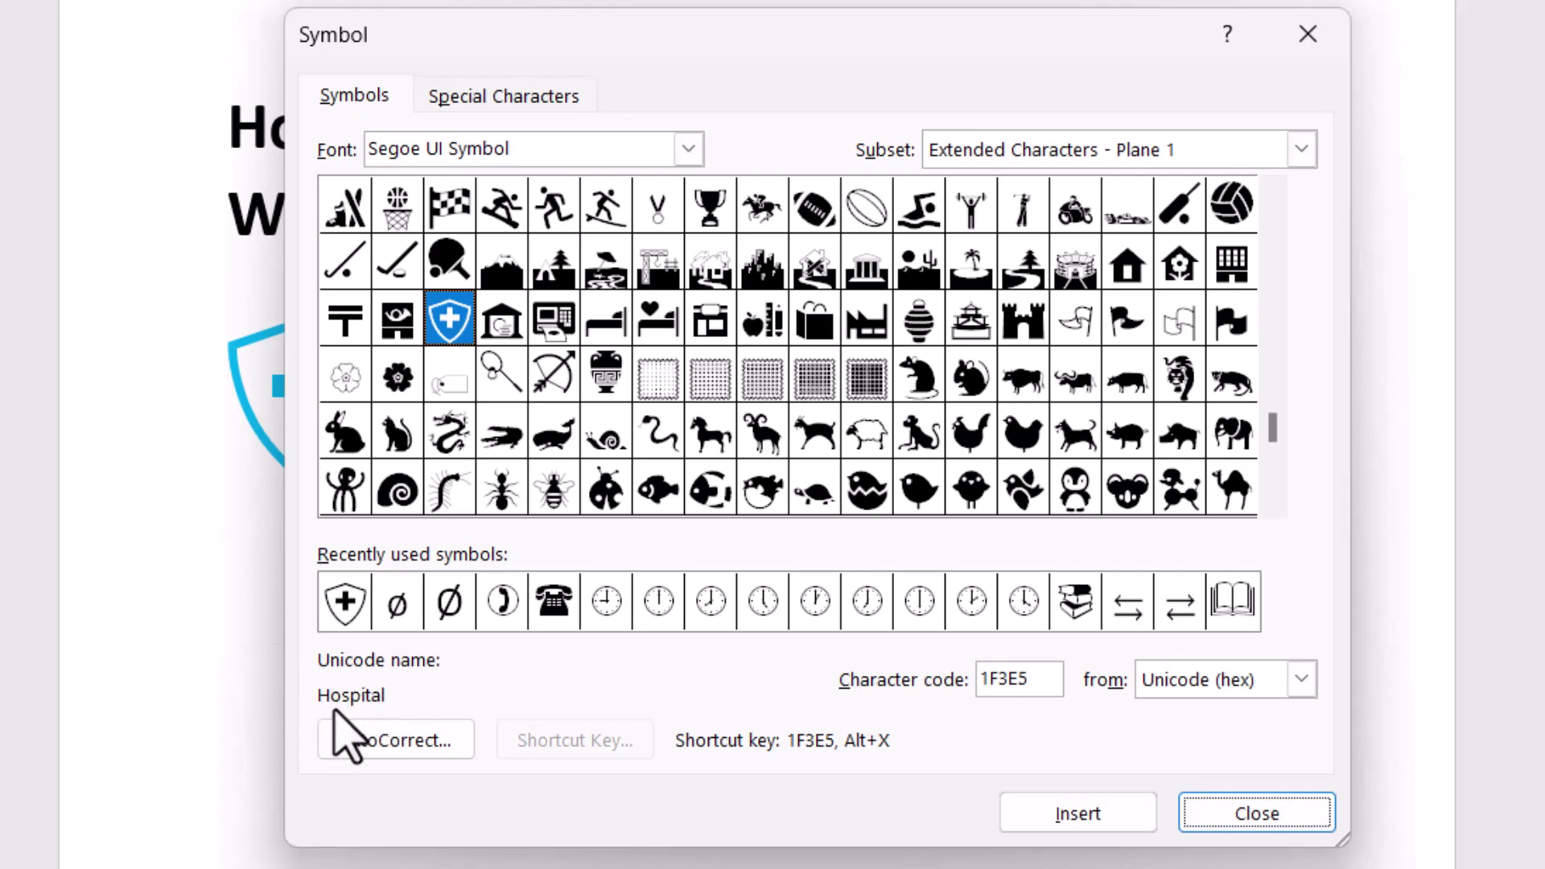
scroll(1255, 495, "down", 5)
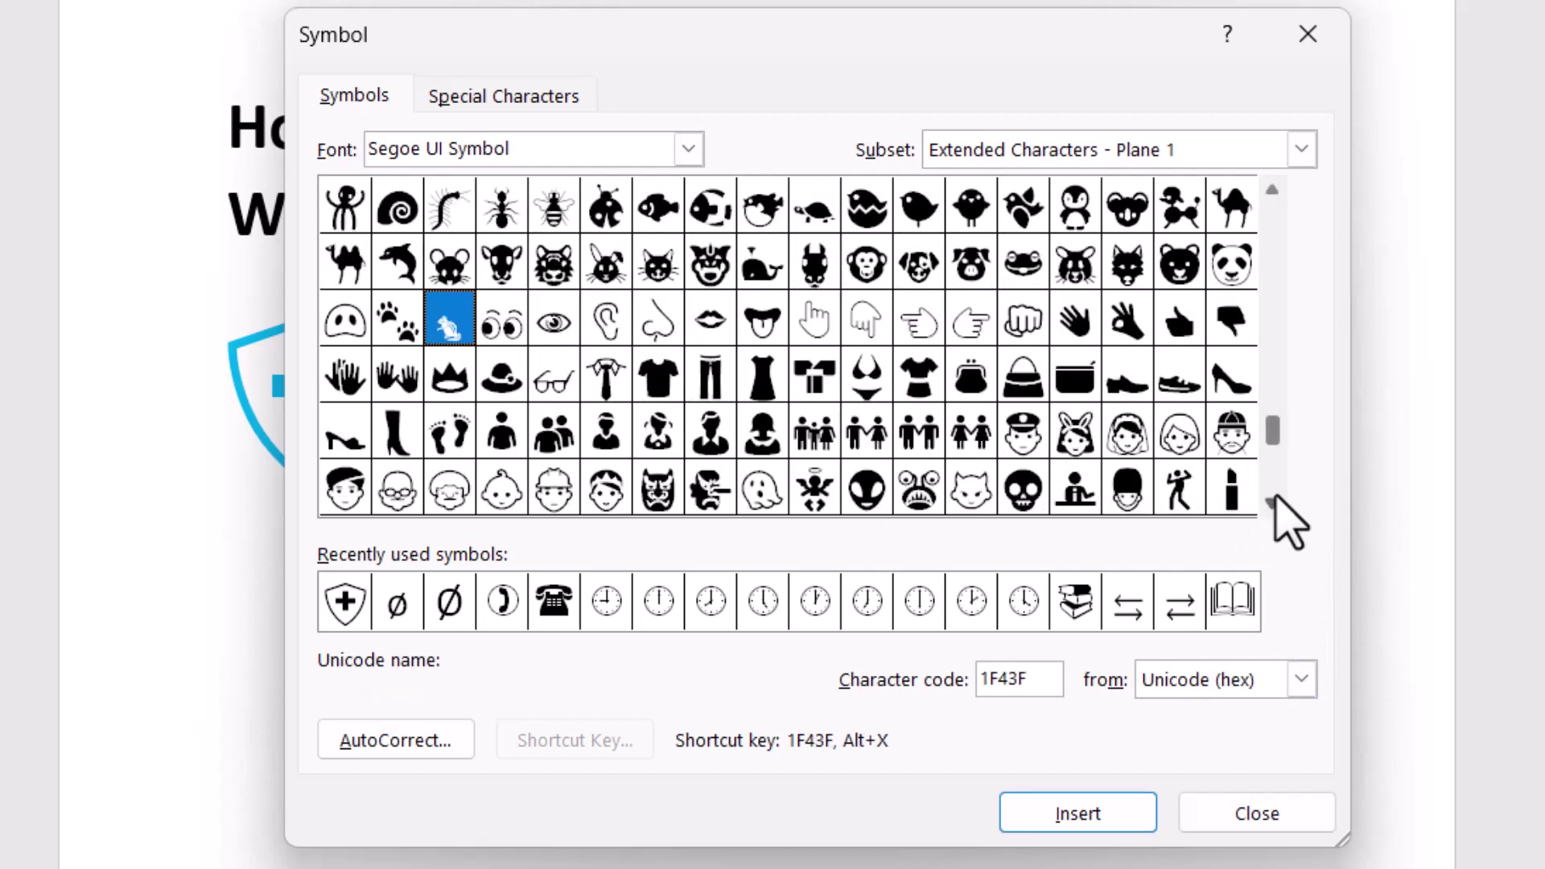
scroll(1273, 504, "down", 3)
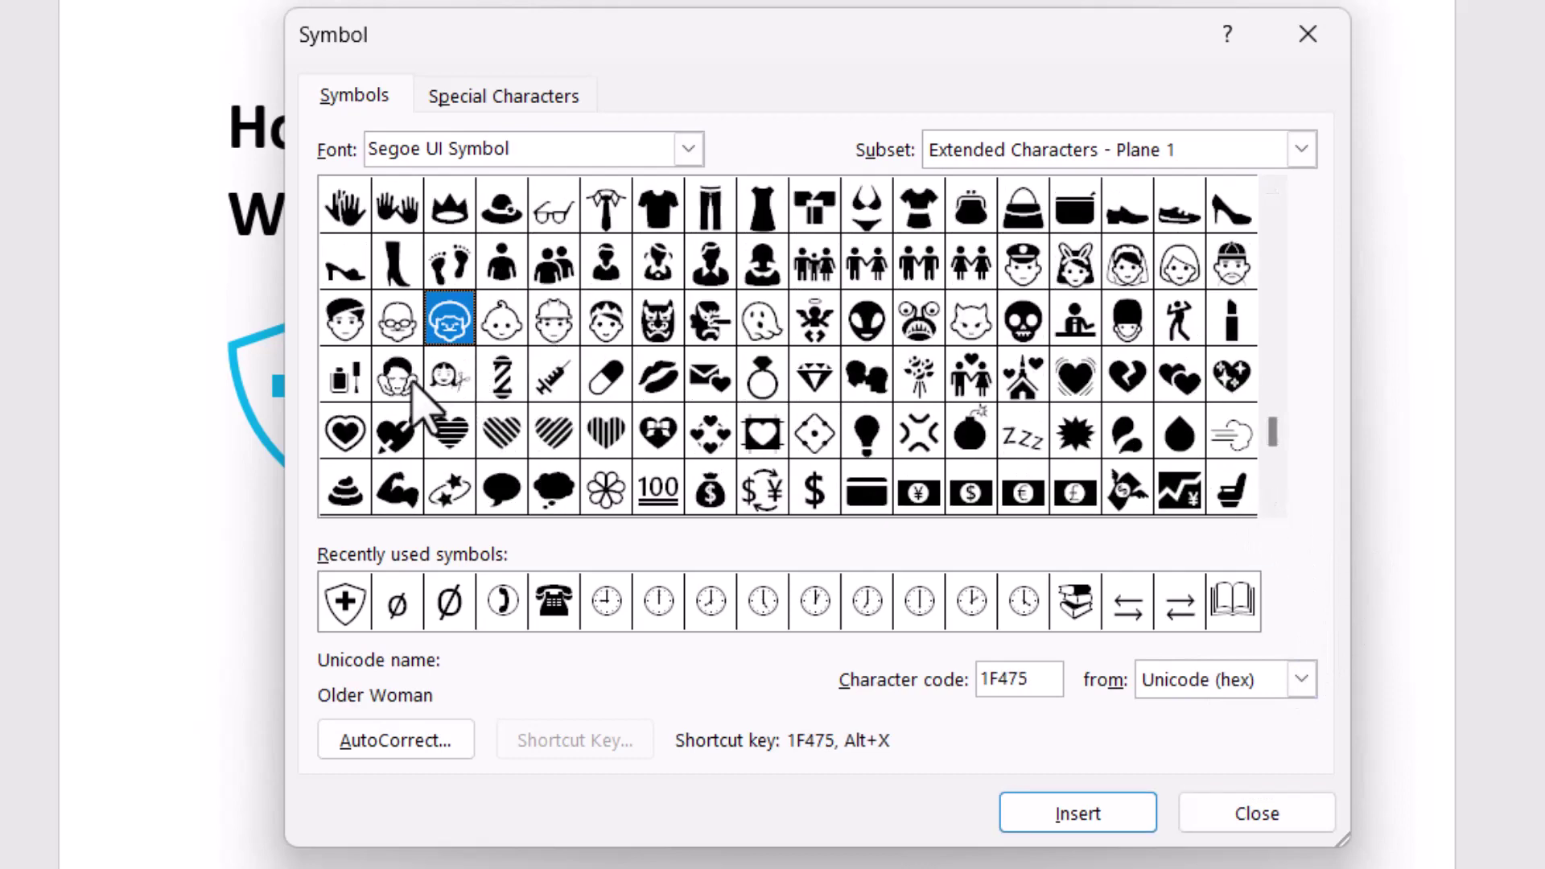
Select the Syringe symbol (1F489) and insert it into the document
left_click(537, 384)
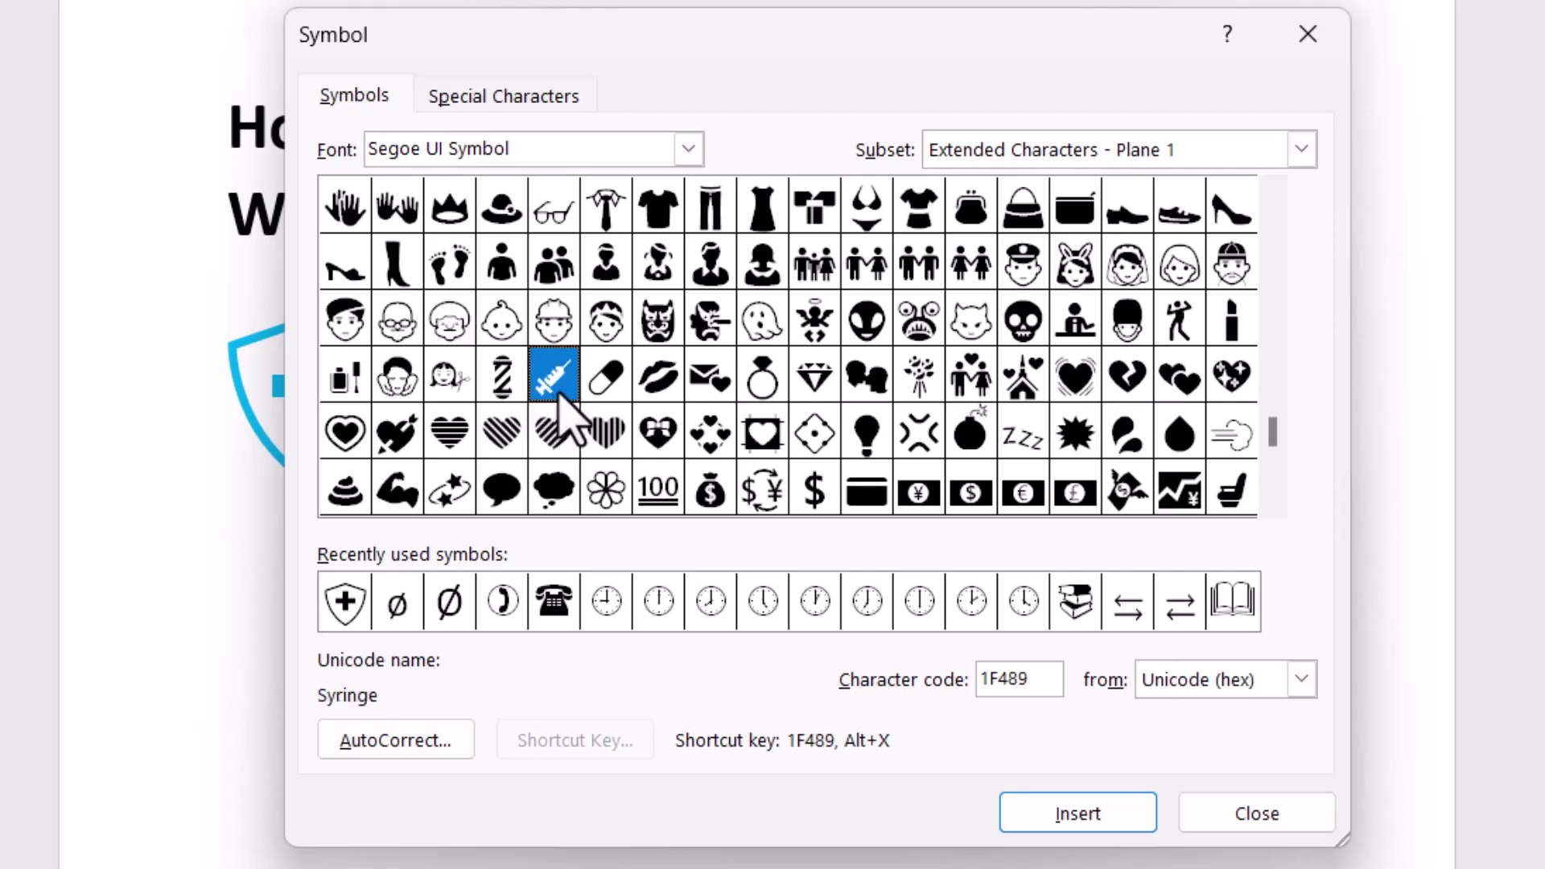
left_click(610, 387)
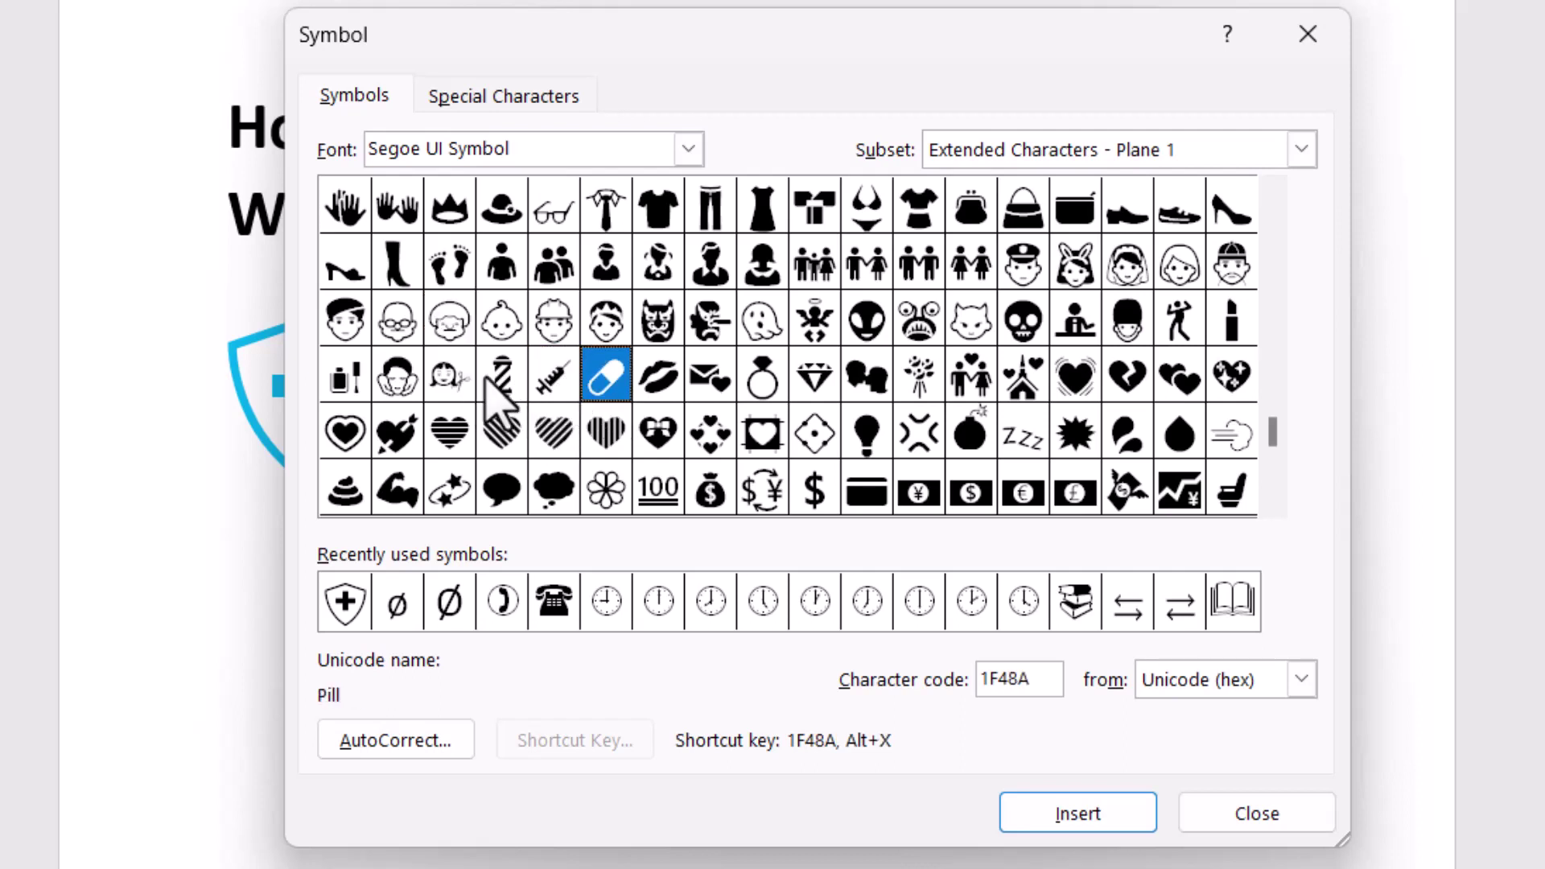
left_click(534, 383)
left_click(597, 389)
left_click(565, 390)
left_click(607, 386)
left_click(564, 386)
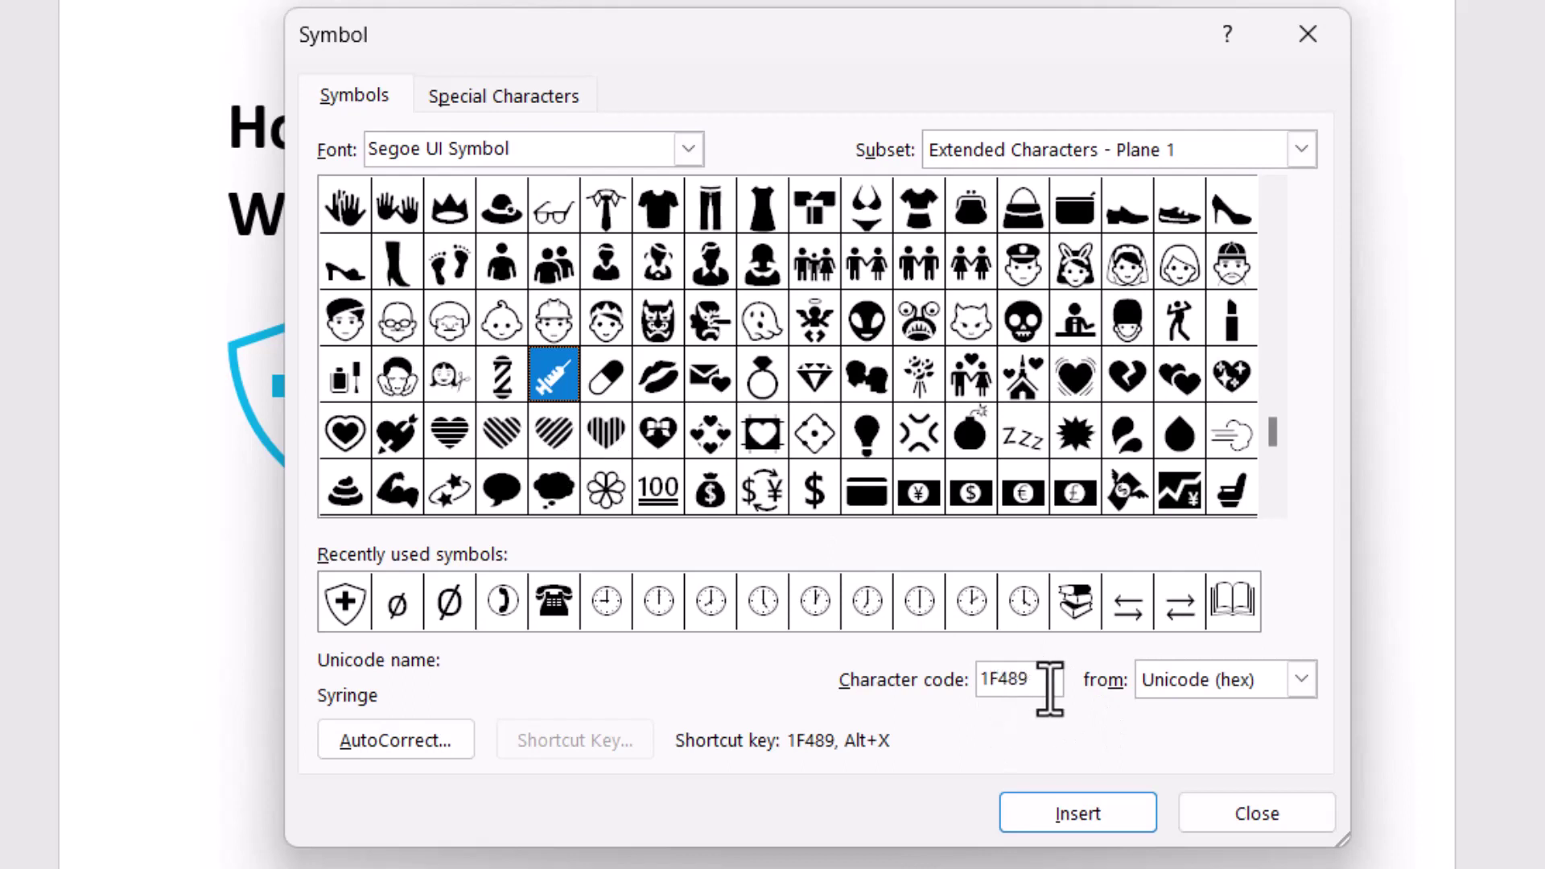
left_click_drag(1050, 684, 978, 680)
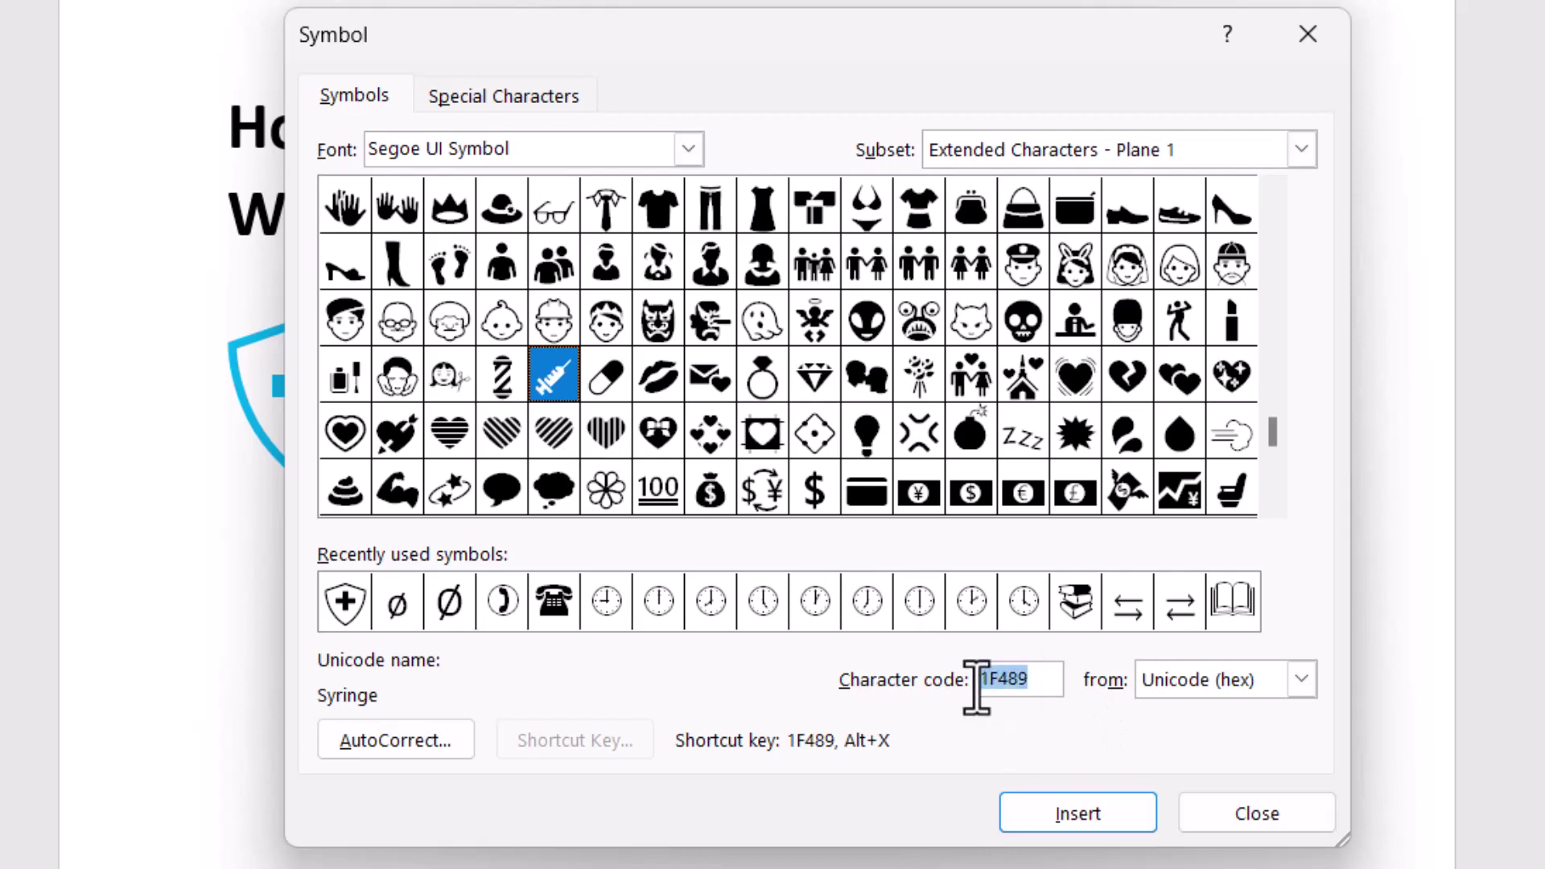
left_click(1048, 811)
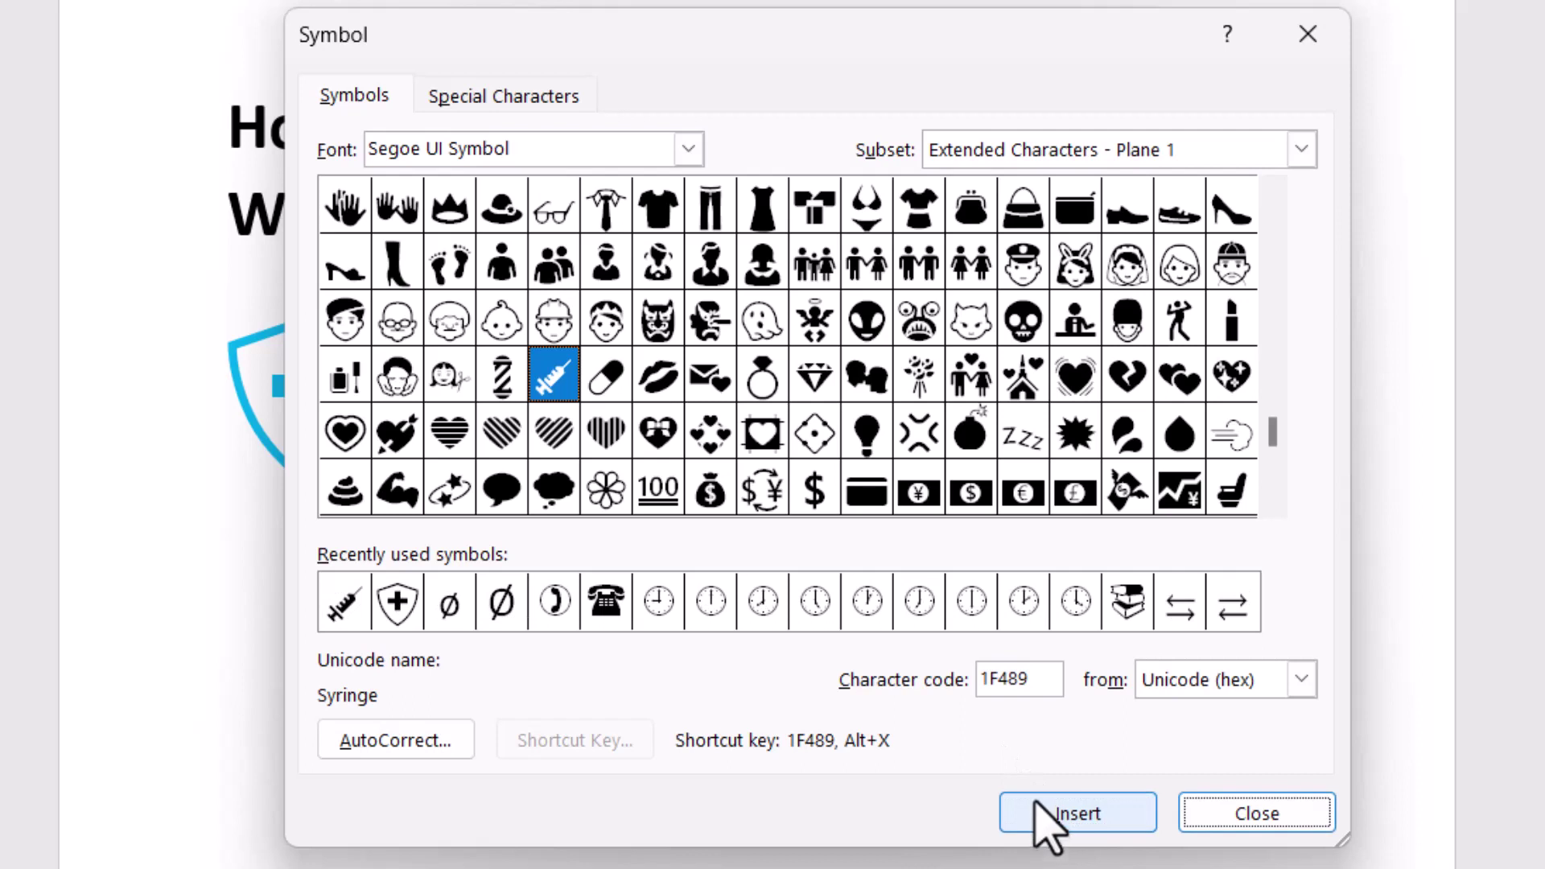
Check the Pill symbol's character code, then scroll further down the symbol grid
left_click(605, 384)
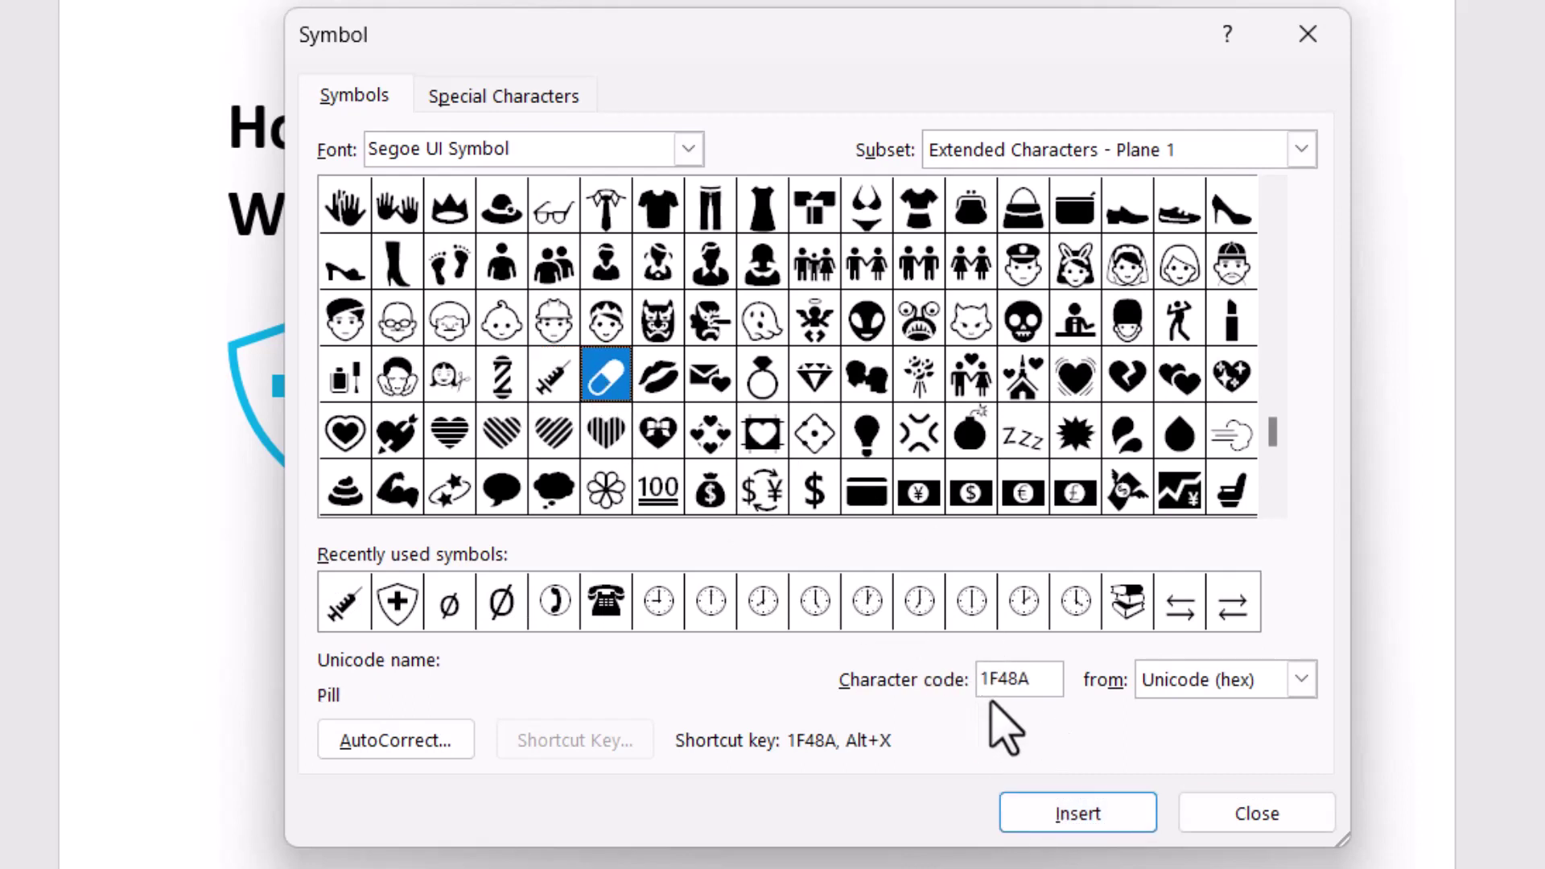
left_click_drag(1050, 684, 958, 655)
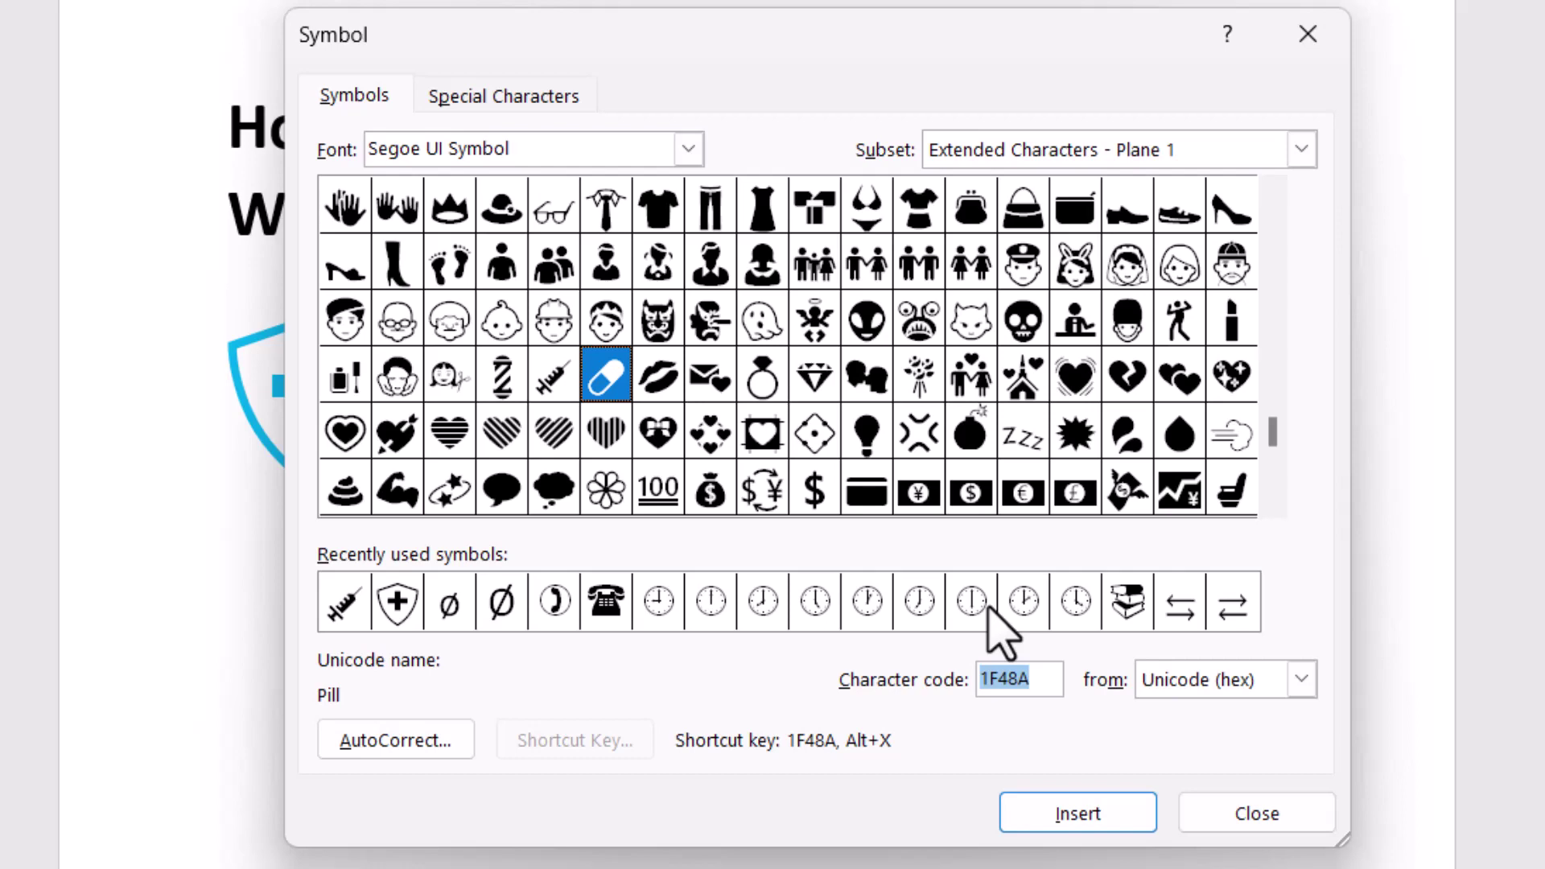
left_click(1271, 502)
left_click(1271, 503)
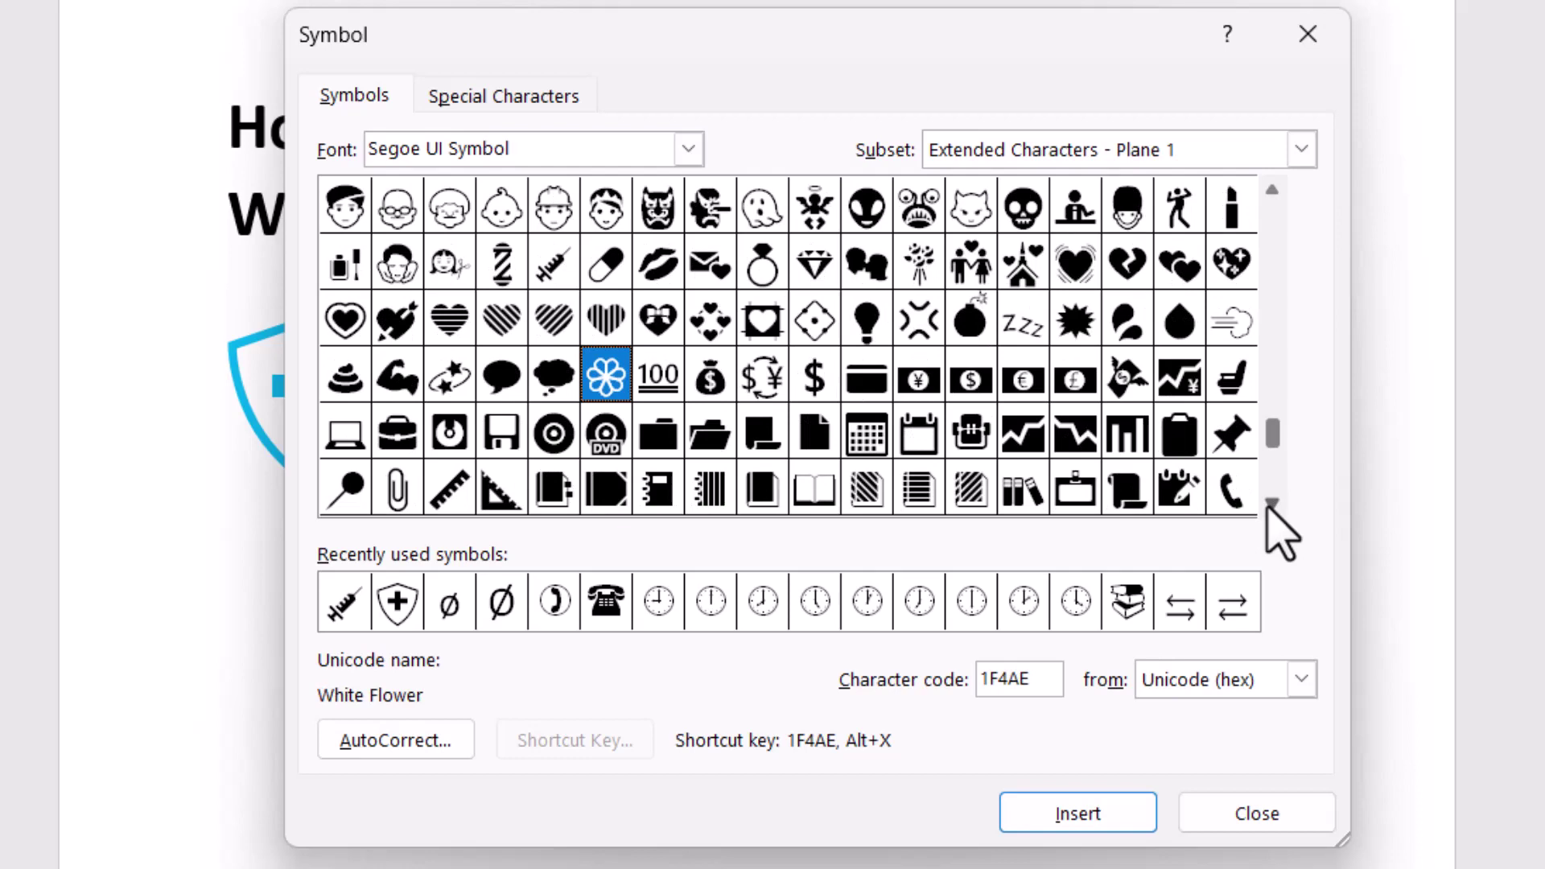
left_click(1272, 503)
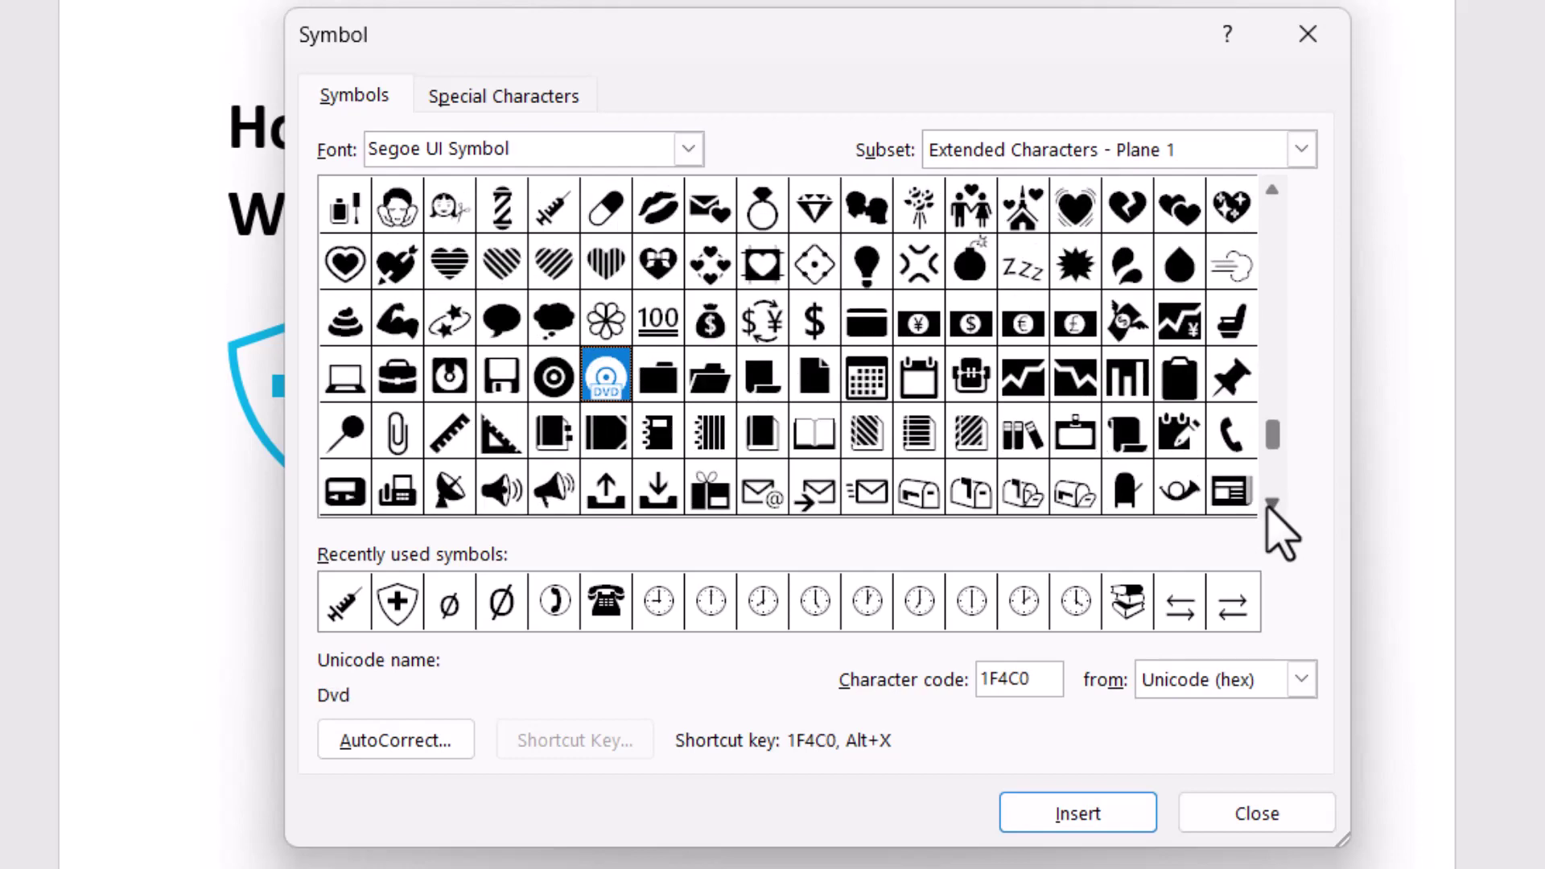
left_click(1272, 503)
left_click(1272, 502)
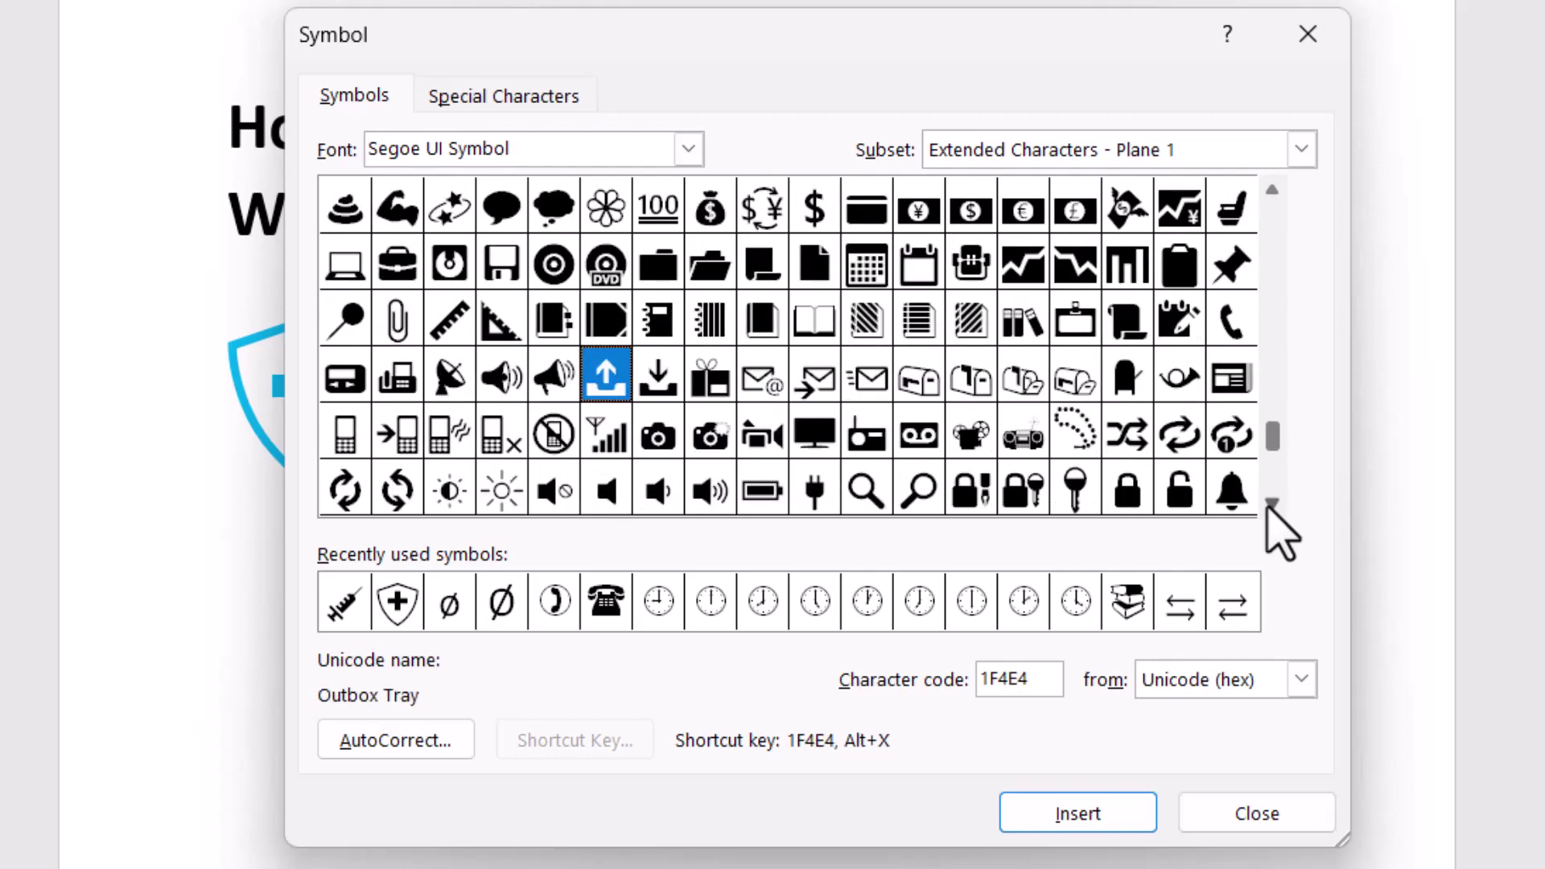
left_click(1272, 503)
left_click(1272, 502)
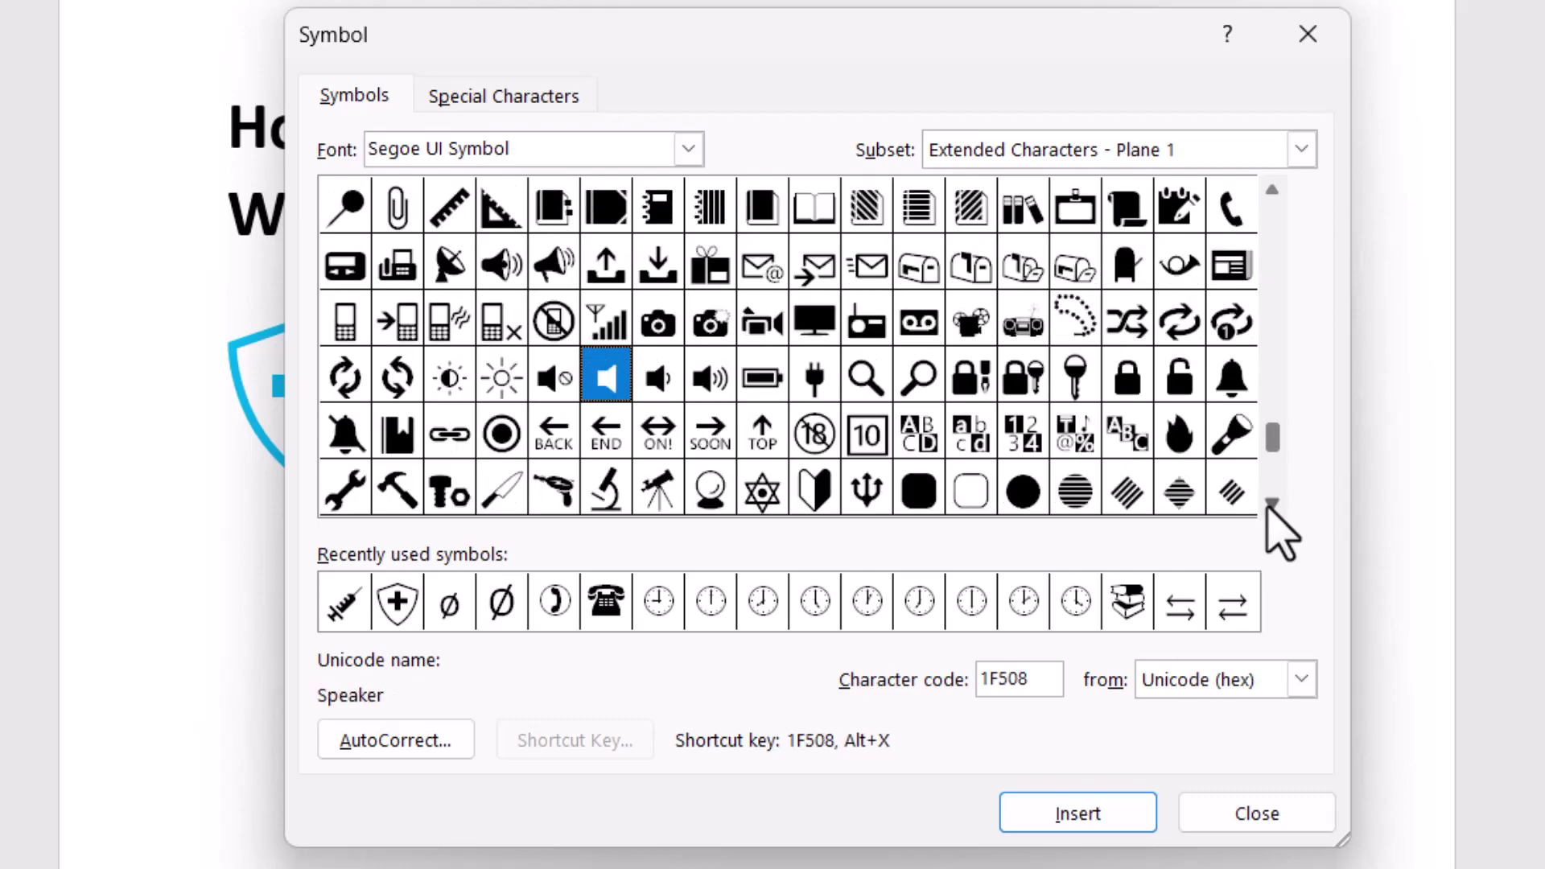
Select Face With Medical Mask (1F637) and insert it into the document
double_click(1271, 503)
double_click(1271, 503)
triple_click(1272, 503)
double_click(1271, 503)
left_click(1272, 503)
triple_click(1271, 503)
double_click(1272, 503)
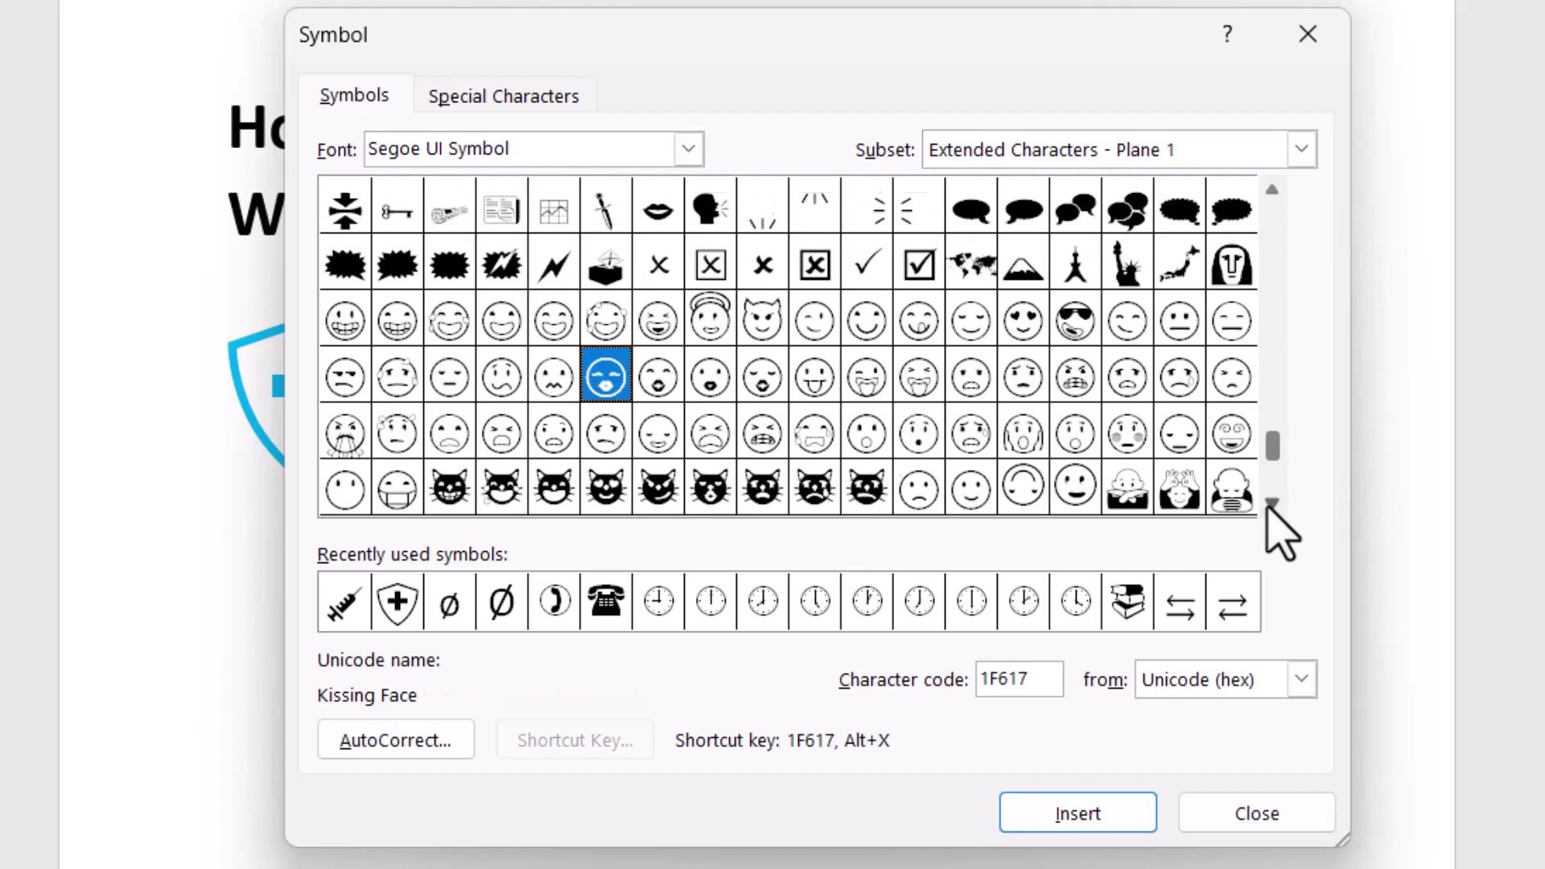
left_click(1270, 505)
left_click(390, 444)
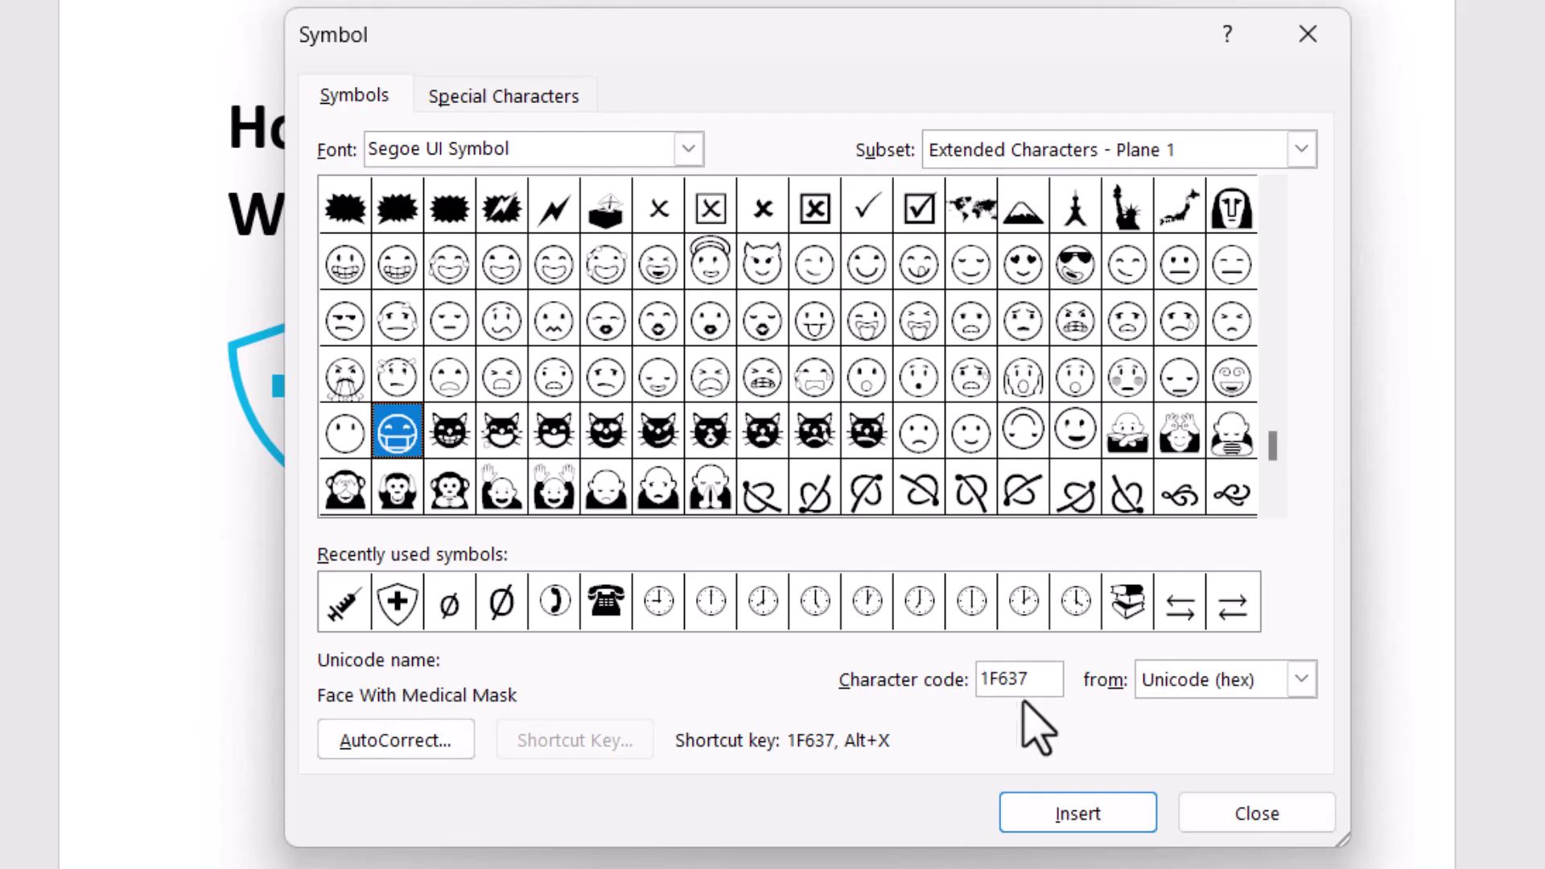
left_click_drag(1040, 679, 895, 711)
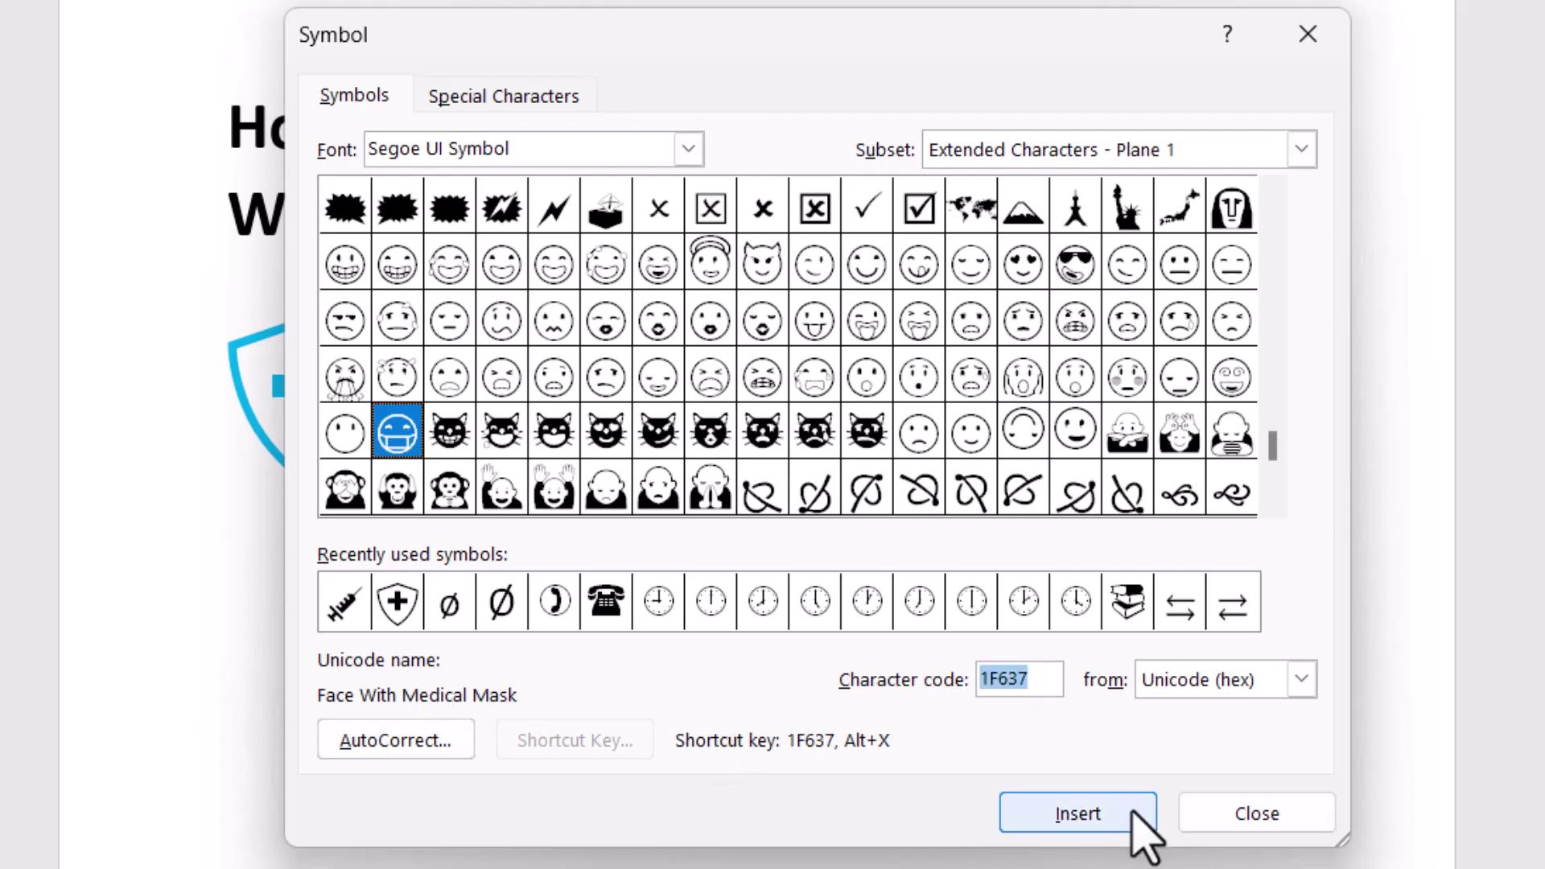
left_click(1078, 813)
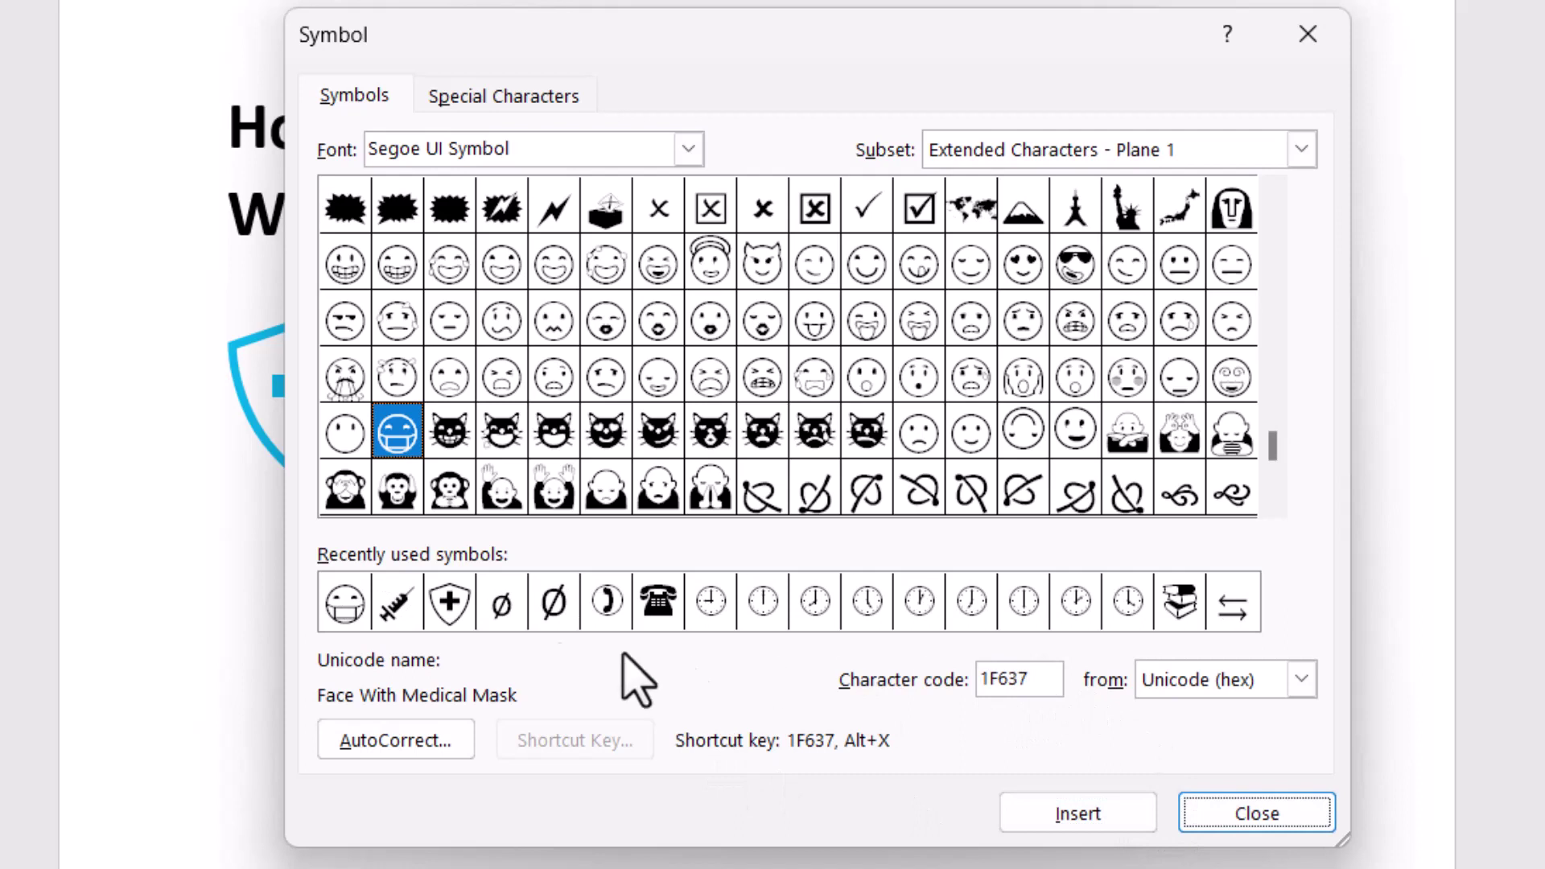
Preview the recently used Hospital, Syringe and mask face symbols
left_click(450, 611)
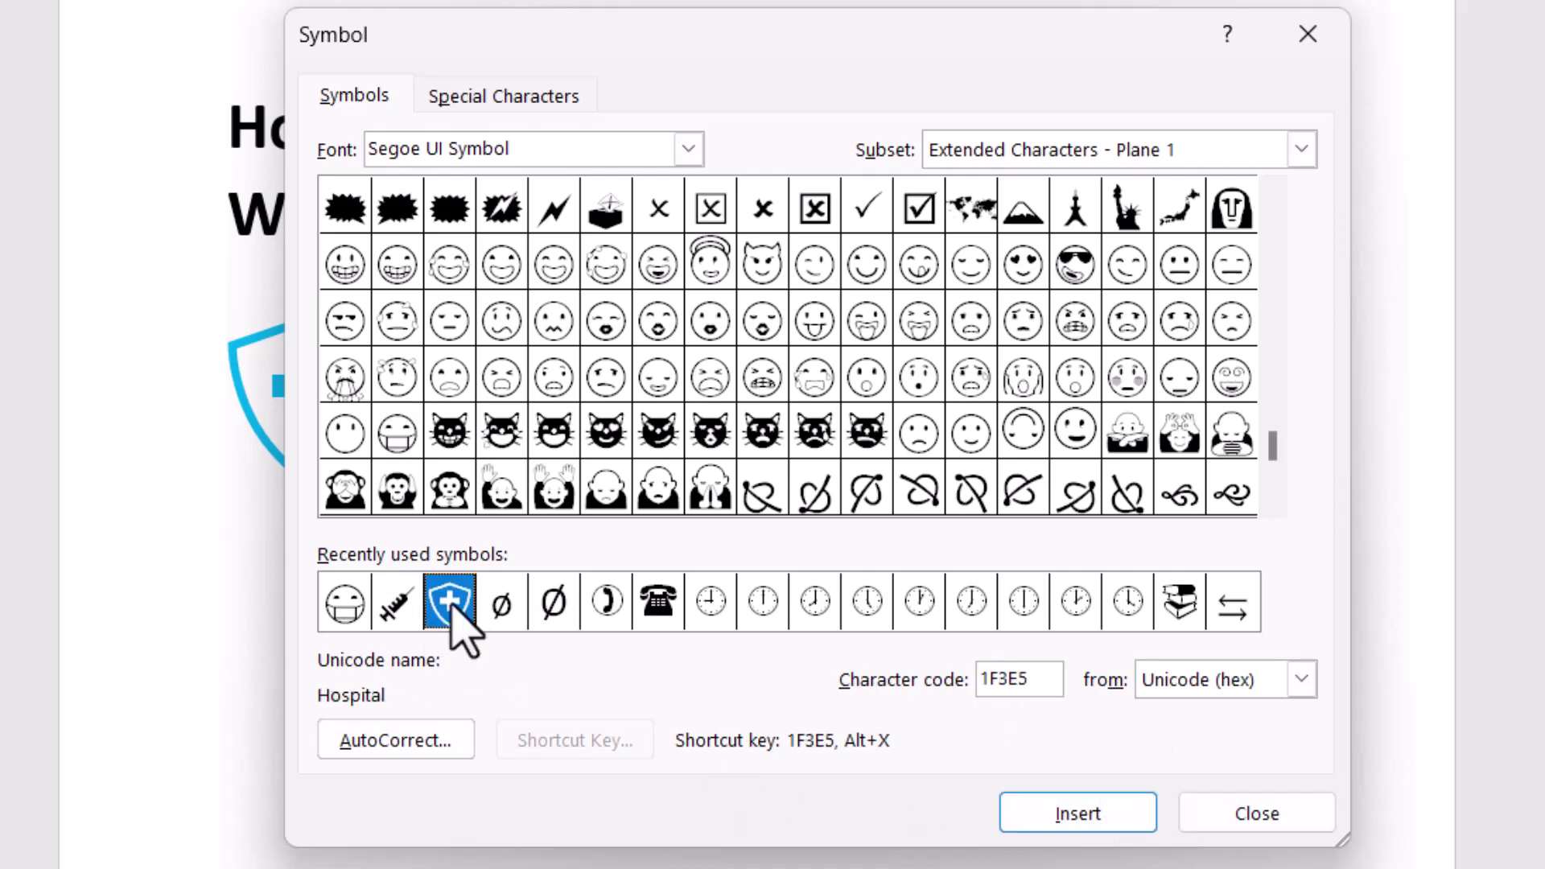
left_click(394, 609)
left_click(354, 610)
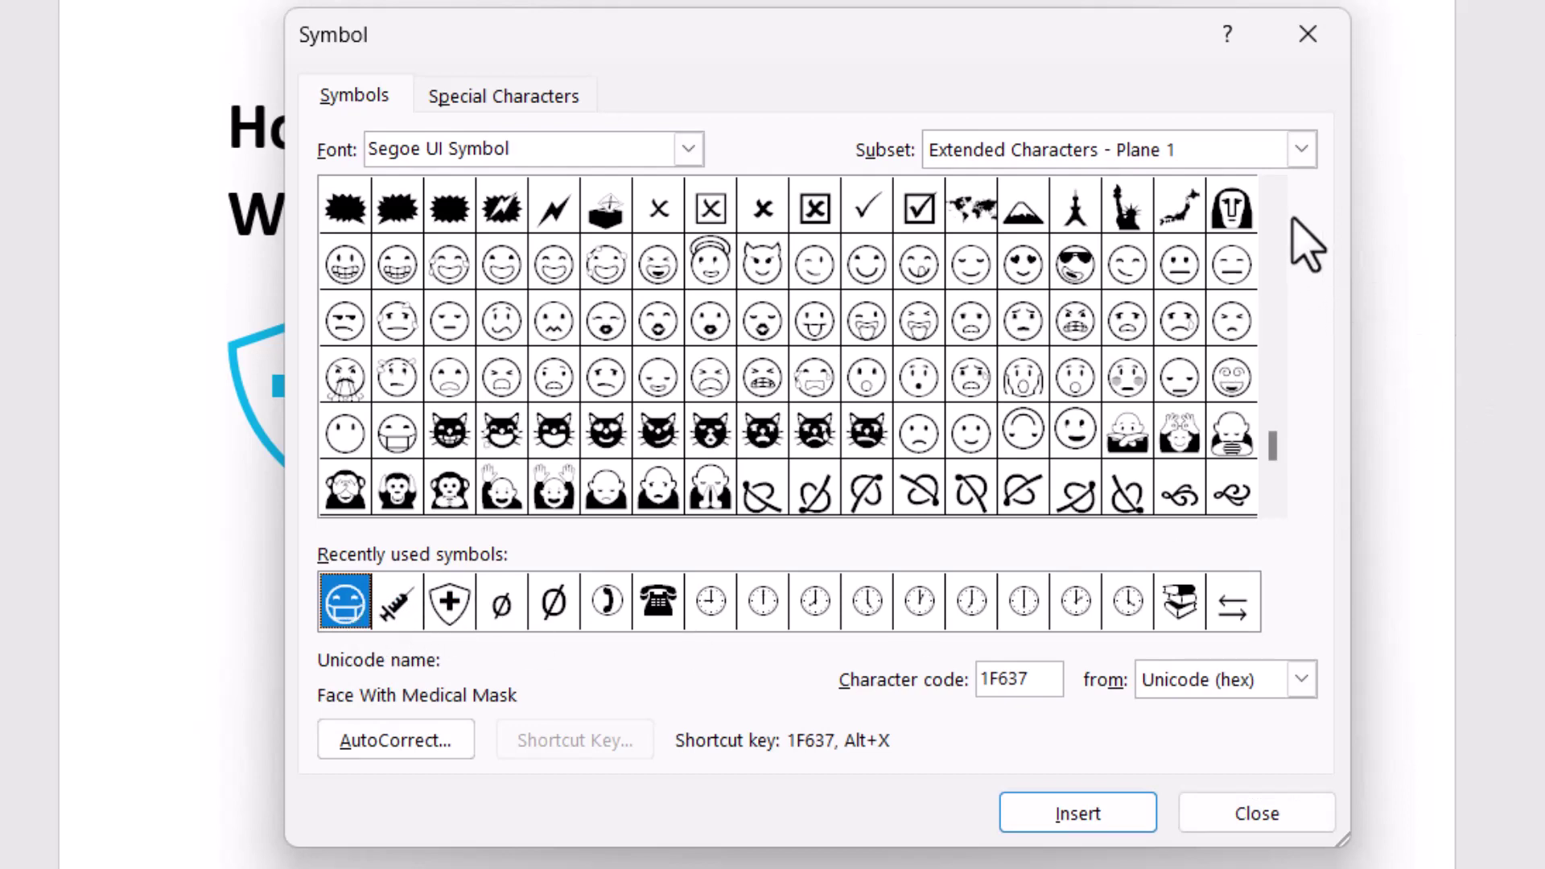
left_click_drag(1276, 191, 1276, 192)
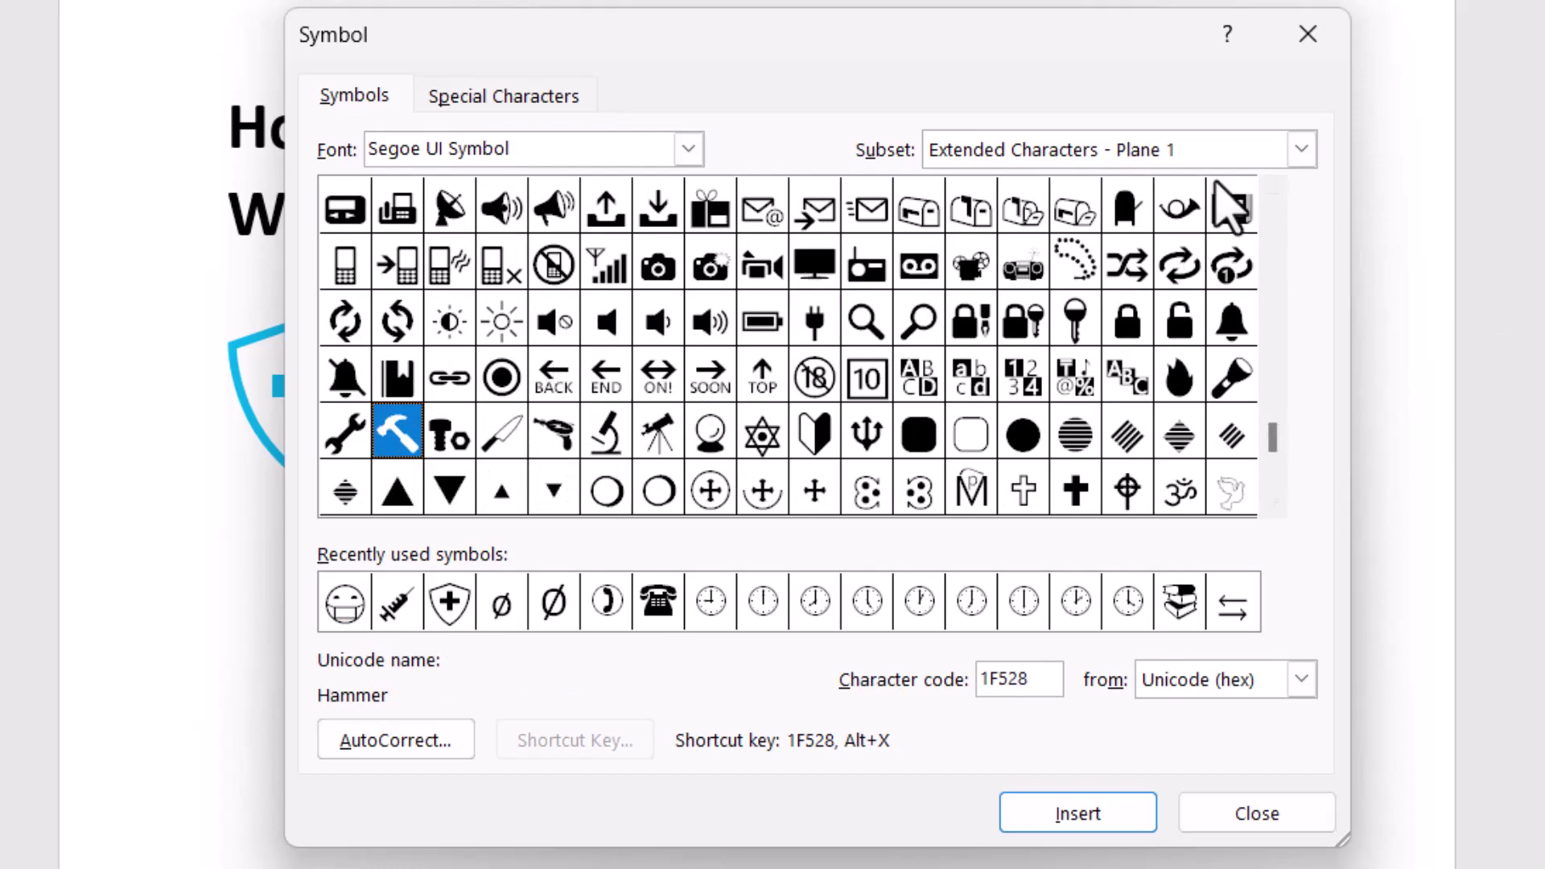
Scroll back up and insert the Pill symbol (1F48A) after the mask face
left_click(1271, 187)
left_click(1271, 187)
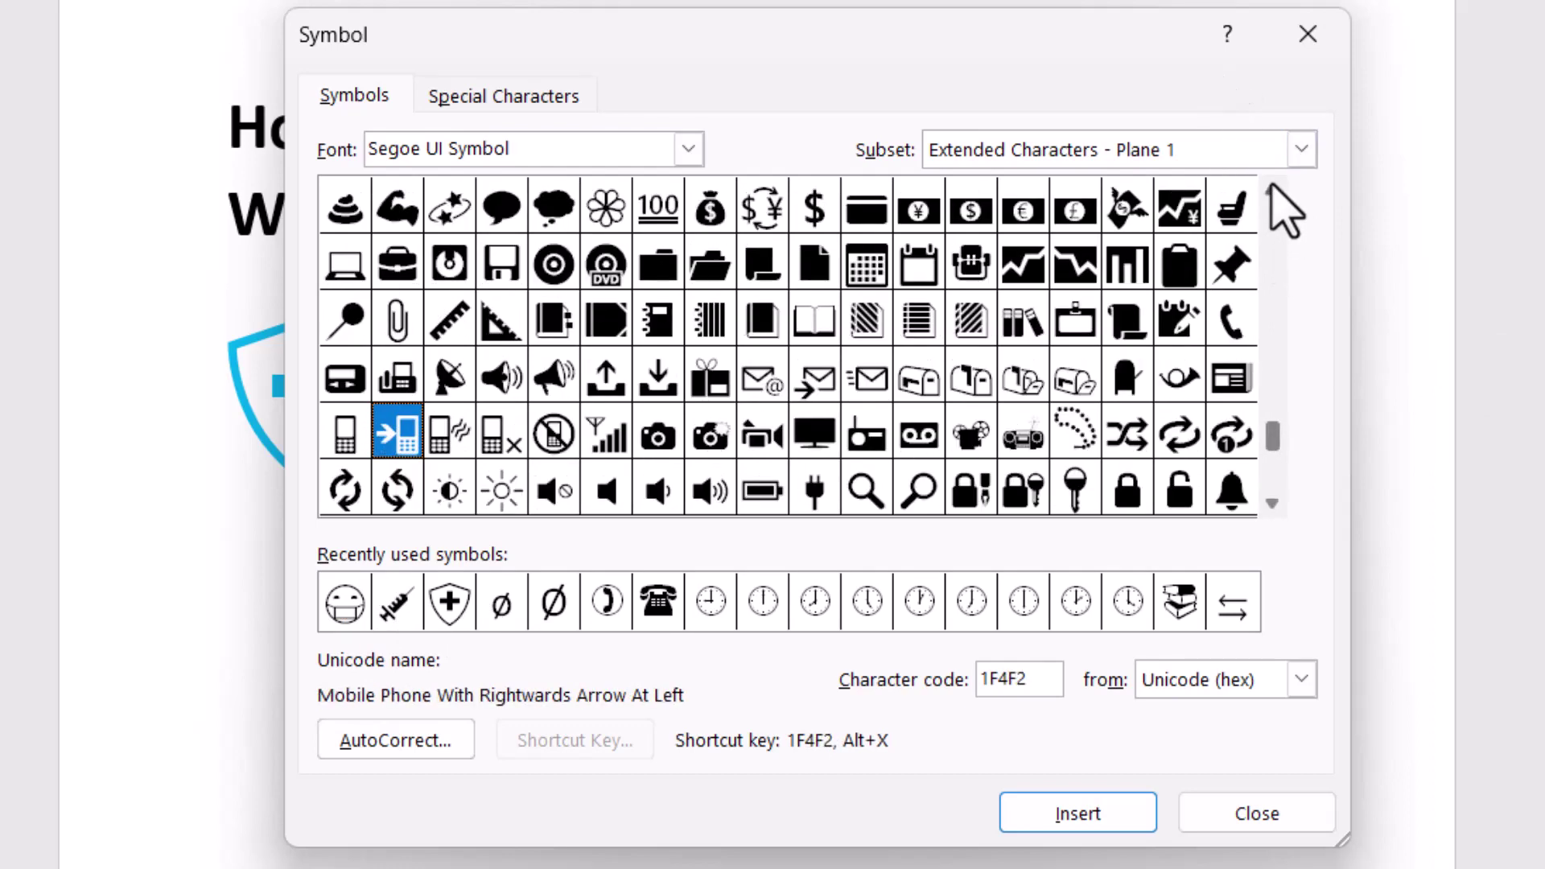
left_click(1271, 188)
left_click(1271, 187)
left_click(605, 206)
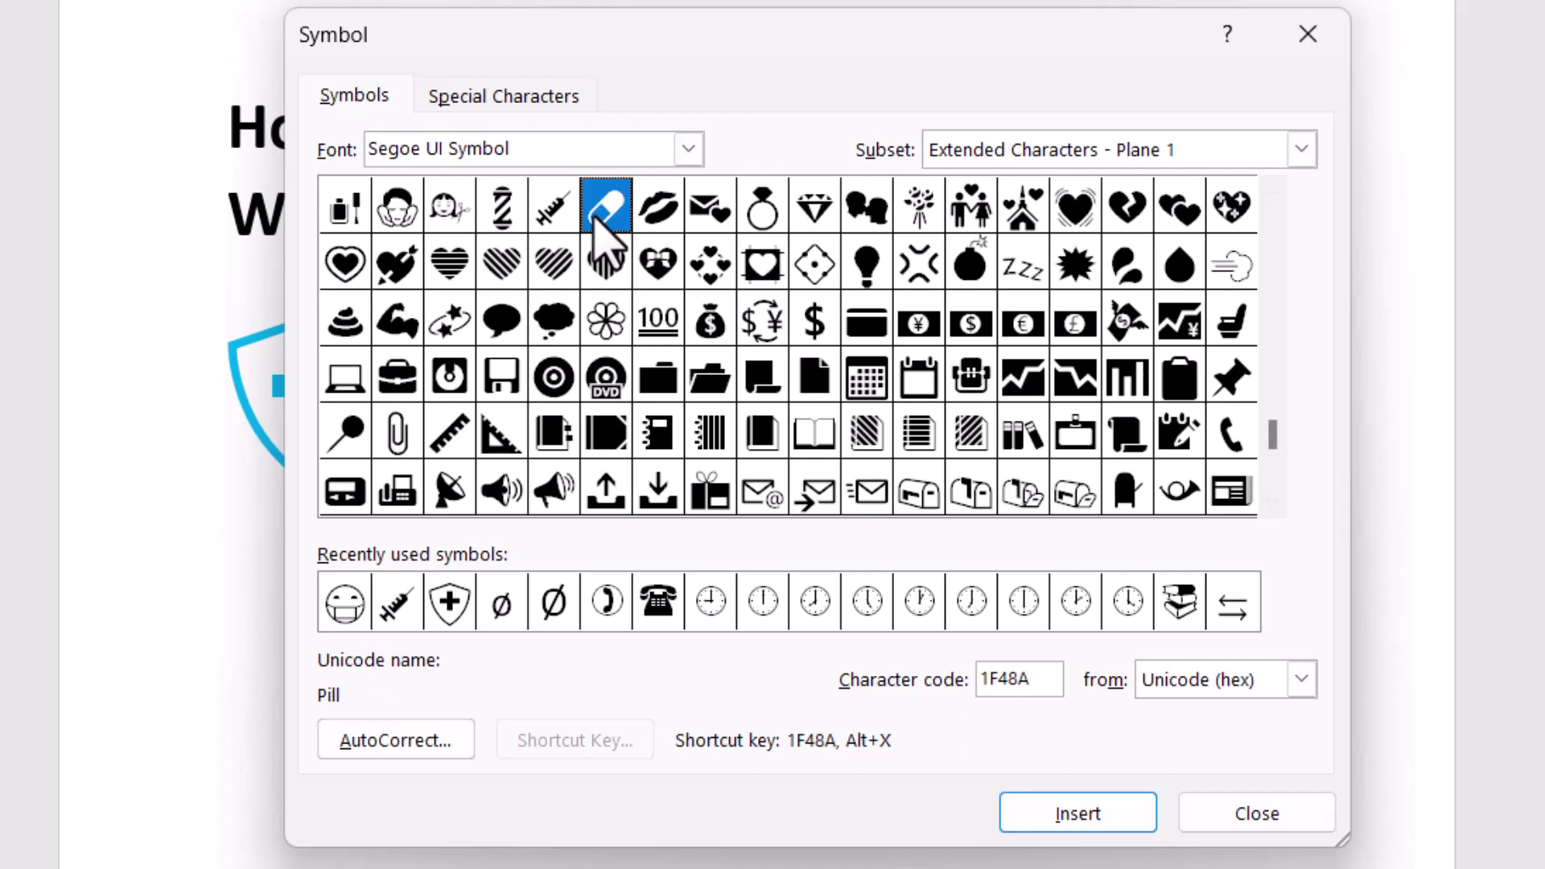
left_click(1104, 814)
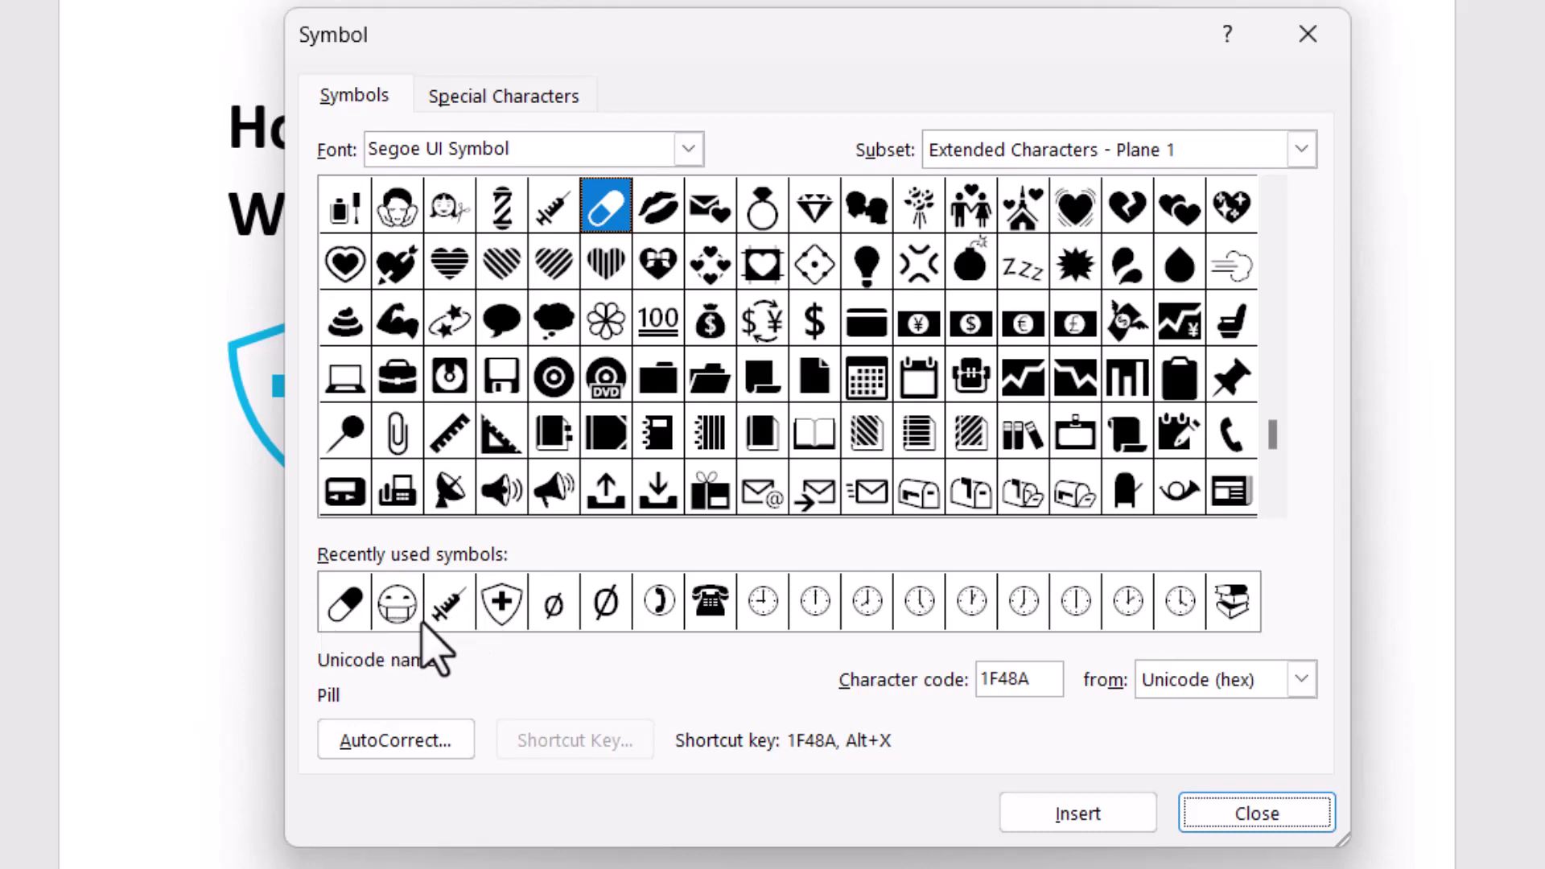
left_click(520, 618)
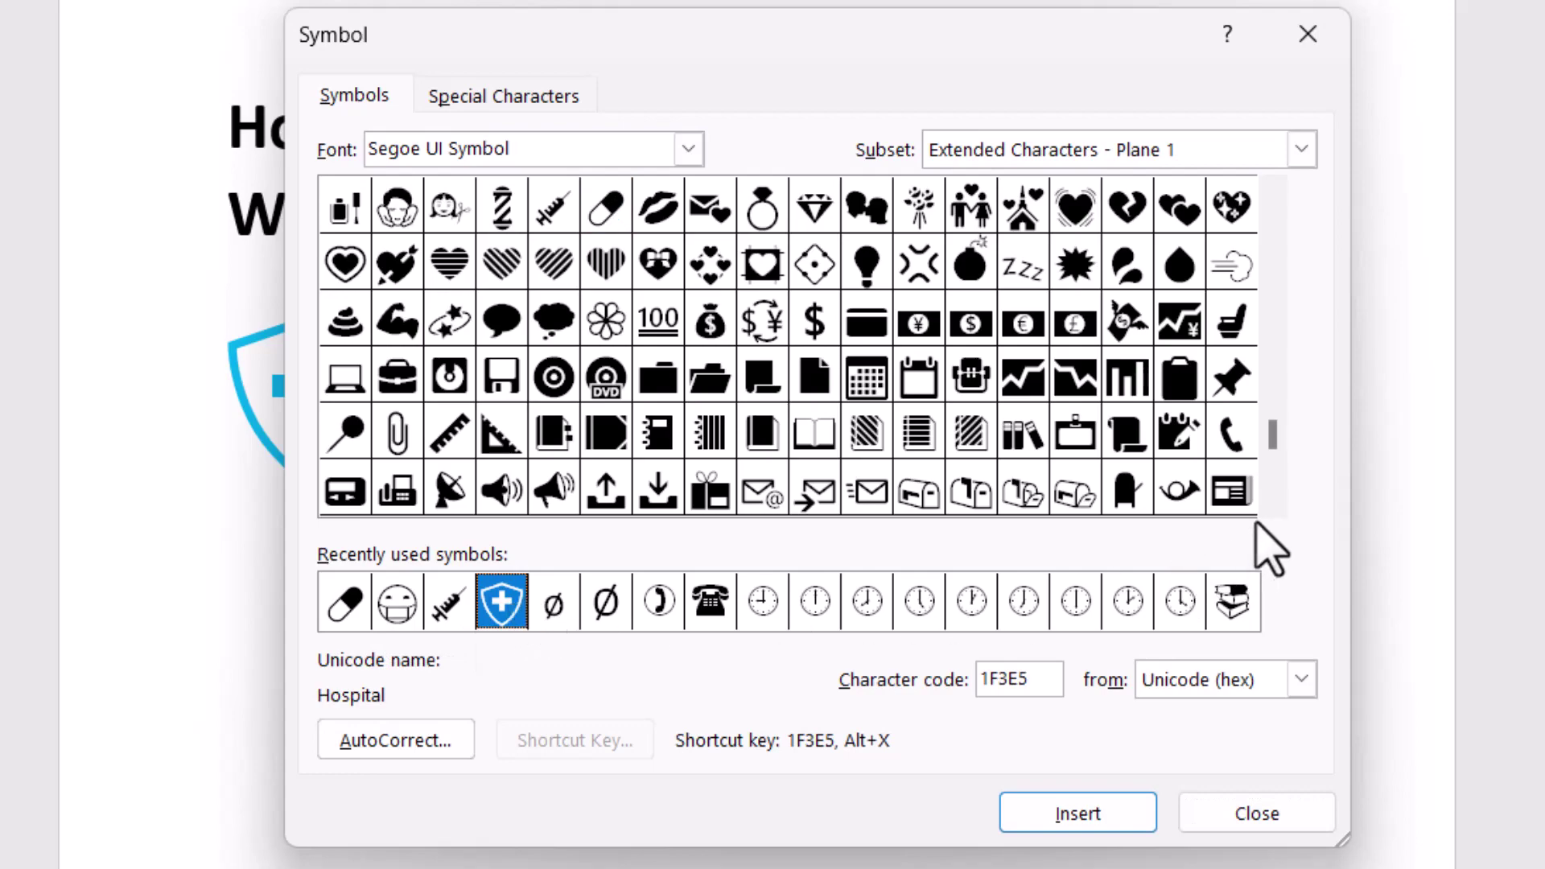
Select the Ambulance symbol among the transport symbols and highlight its code 1F691
left_click(1272, 503)
left_click(1272, 502)
scroll(1272, 503, "down", 3)
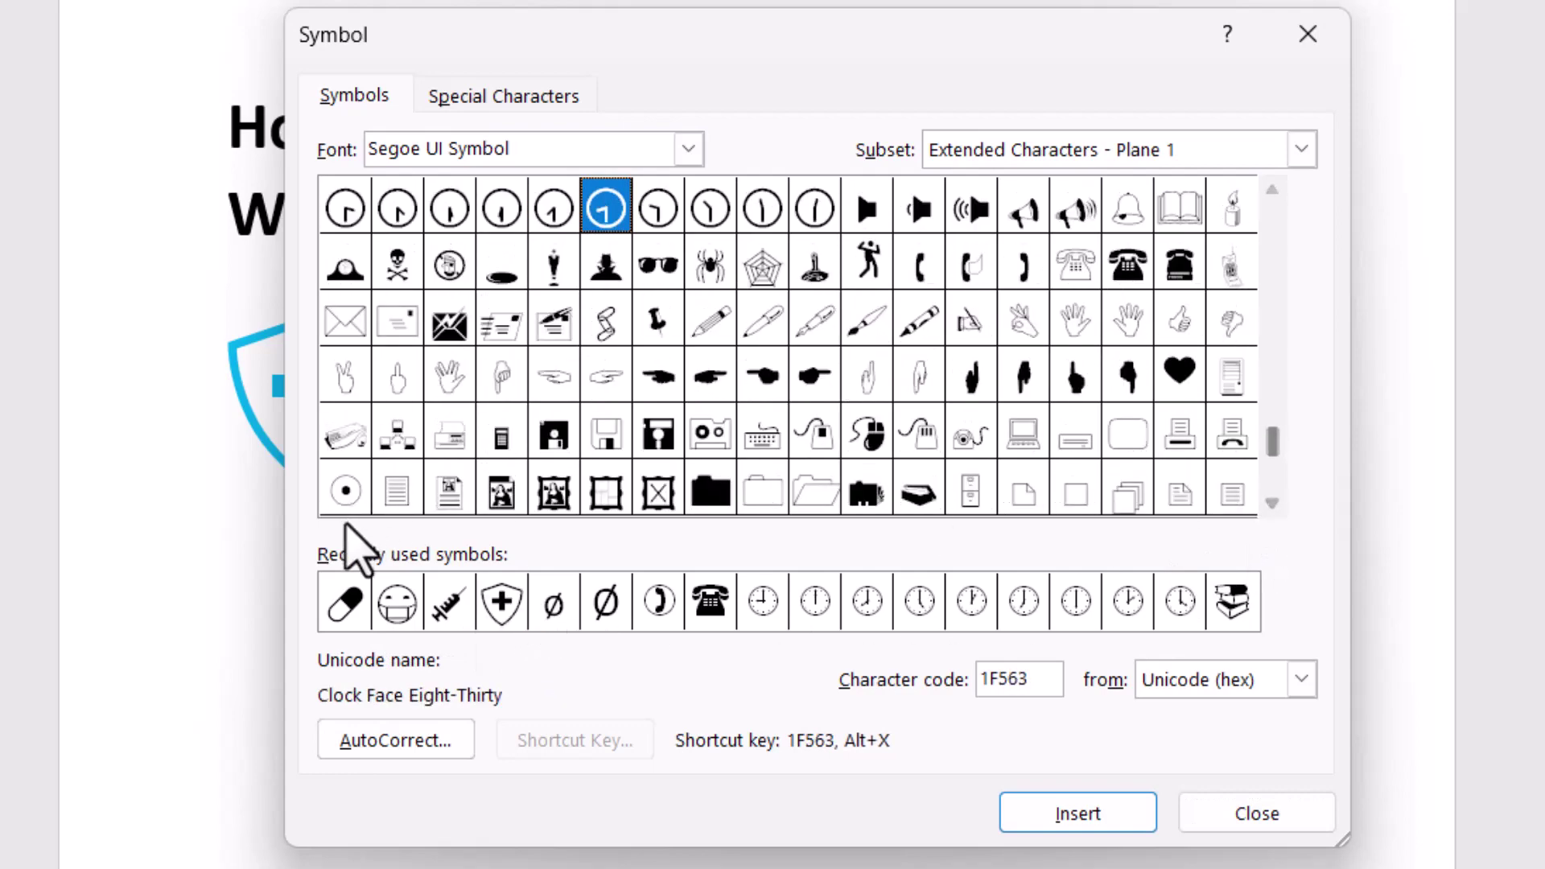
scroll(1275, 514, "down", 6)
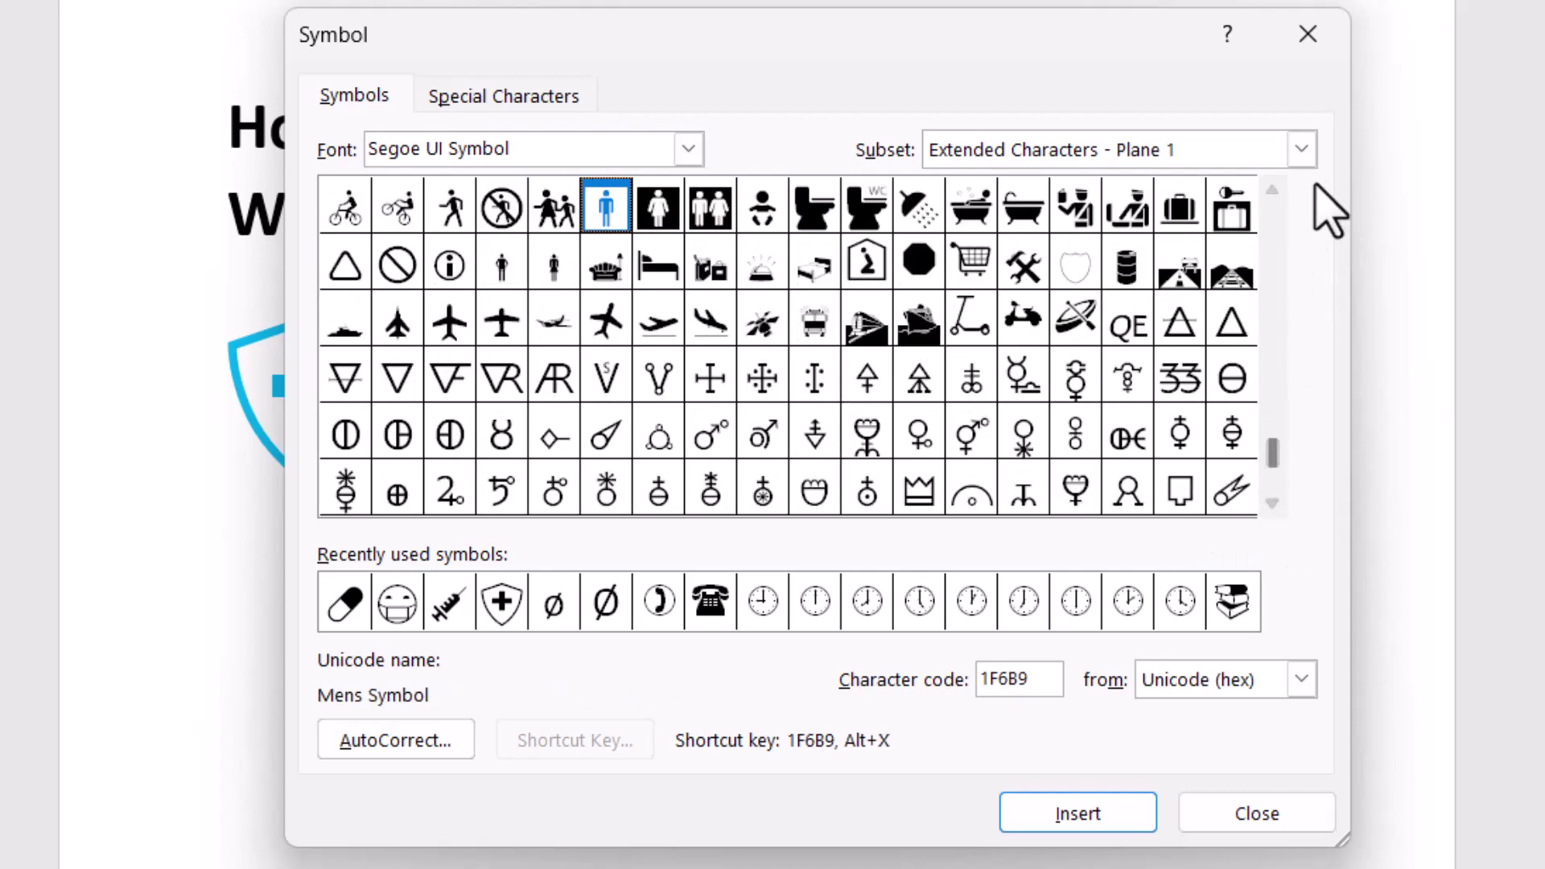
left_click(1274, 192)
left_click(1273, 191)
left_click(1279, 196)
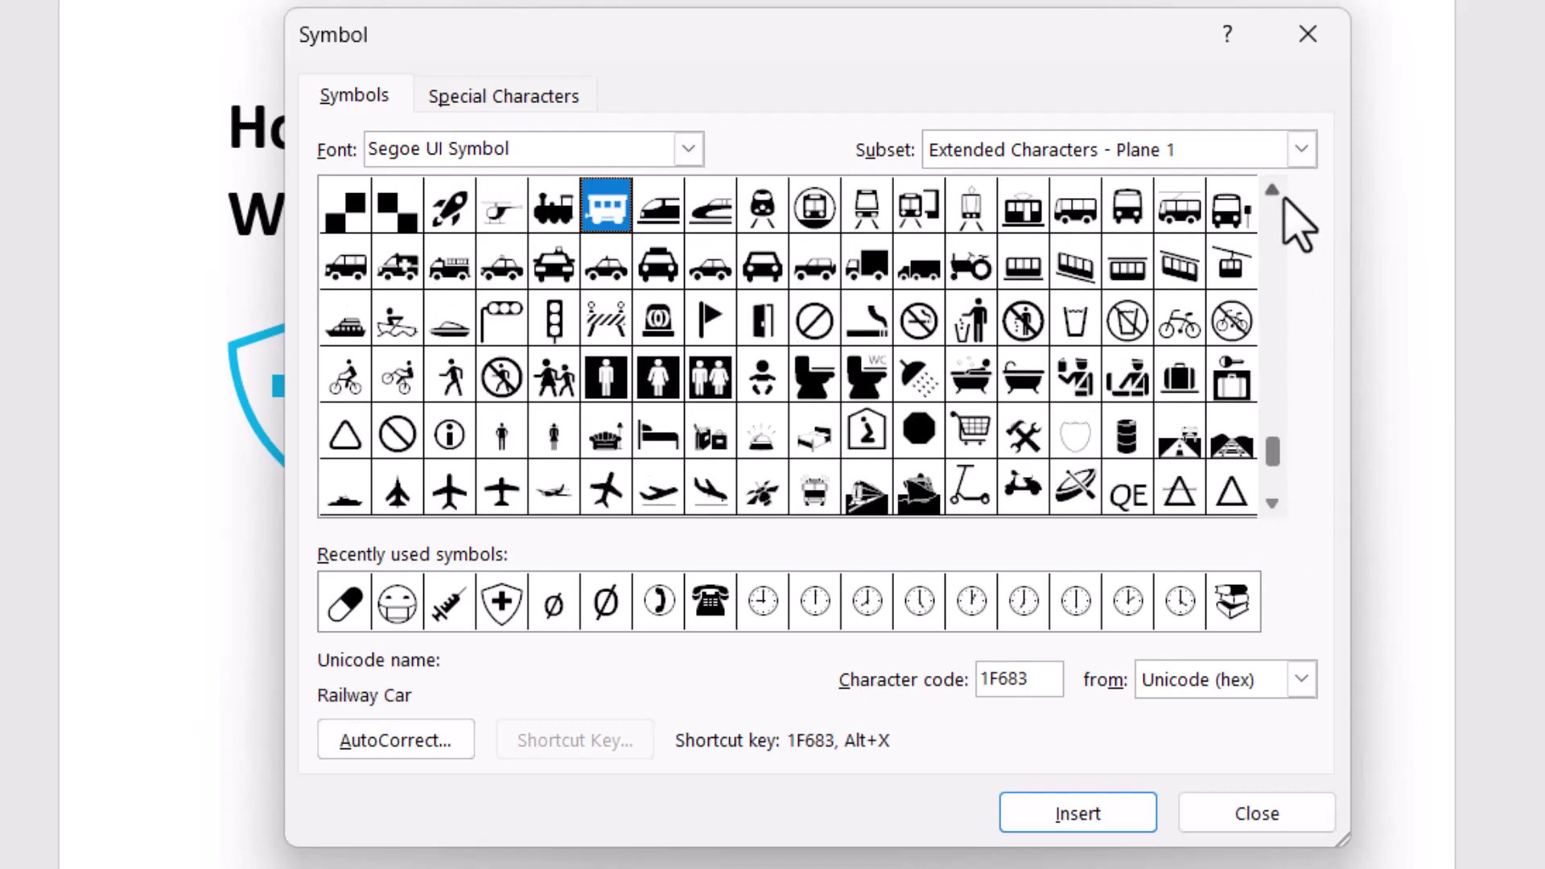
left_click(414, 270)
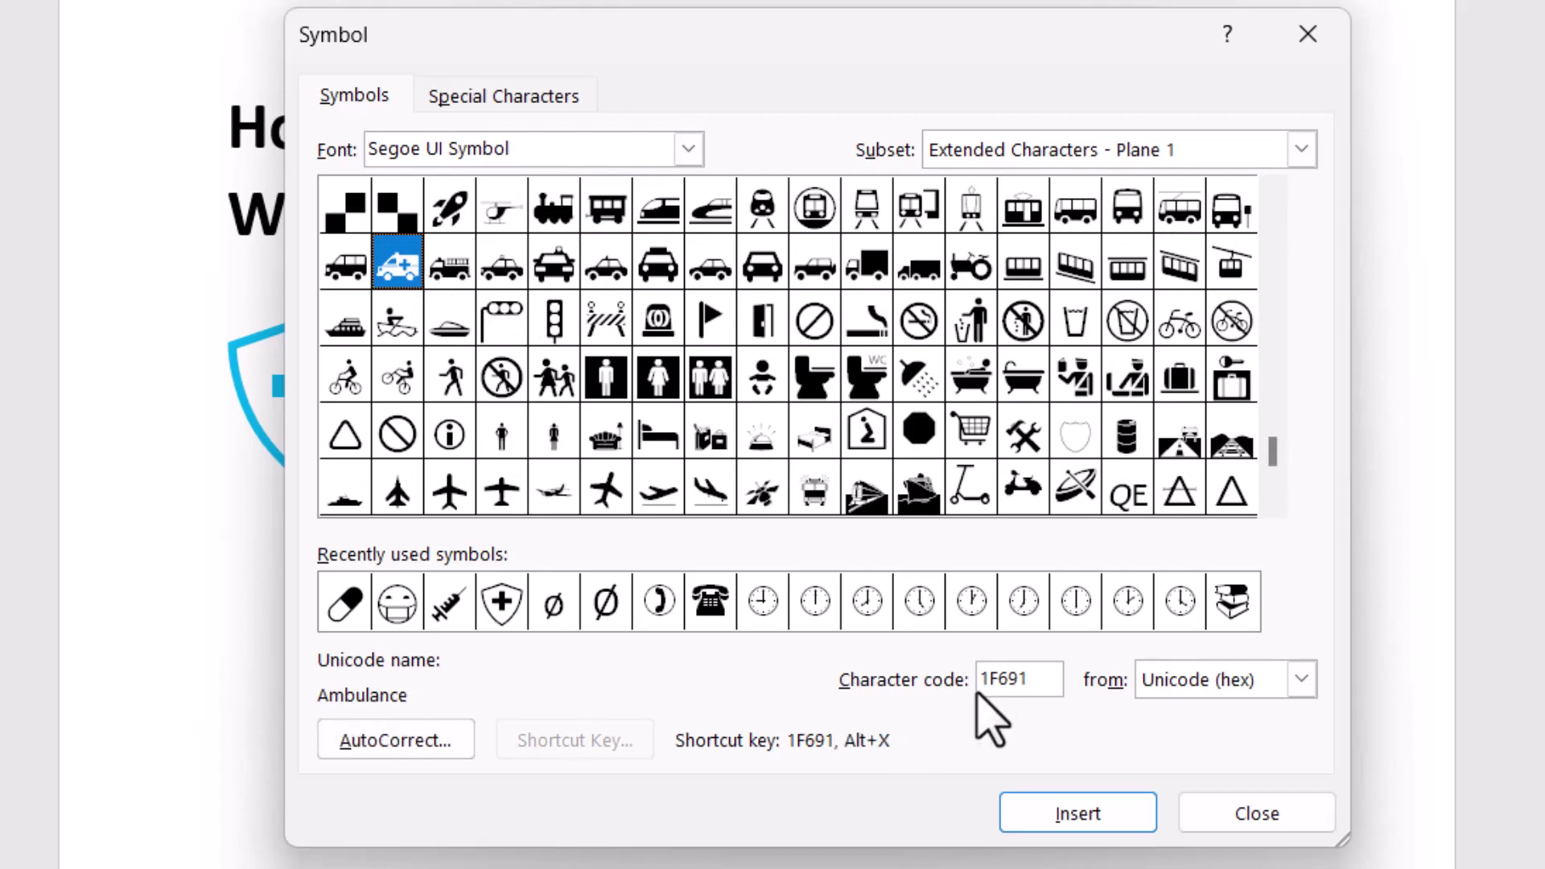
double_click(1053, 679)
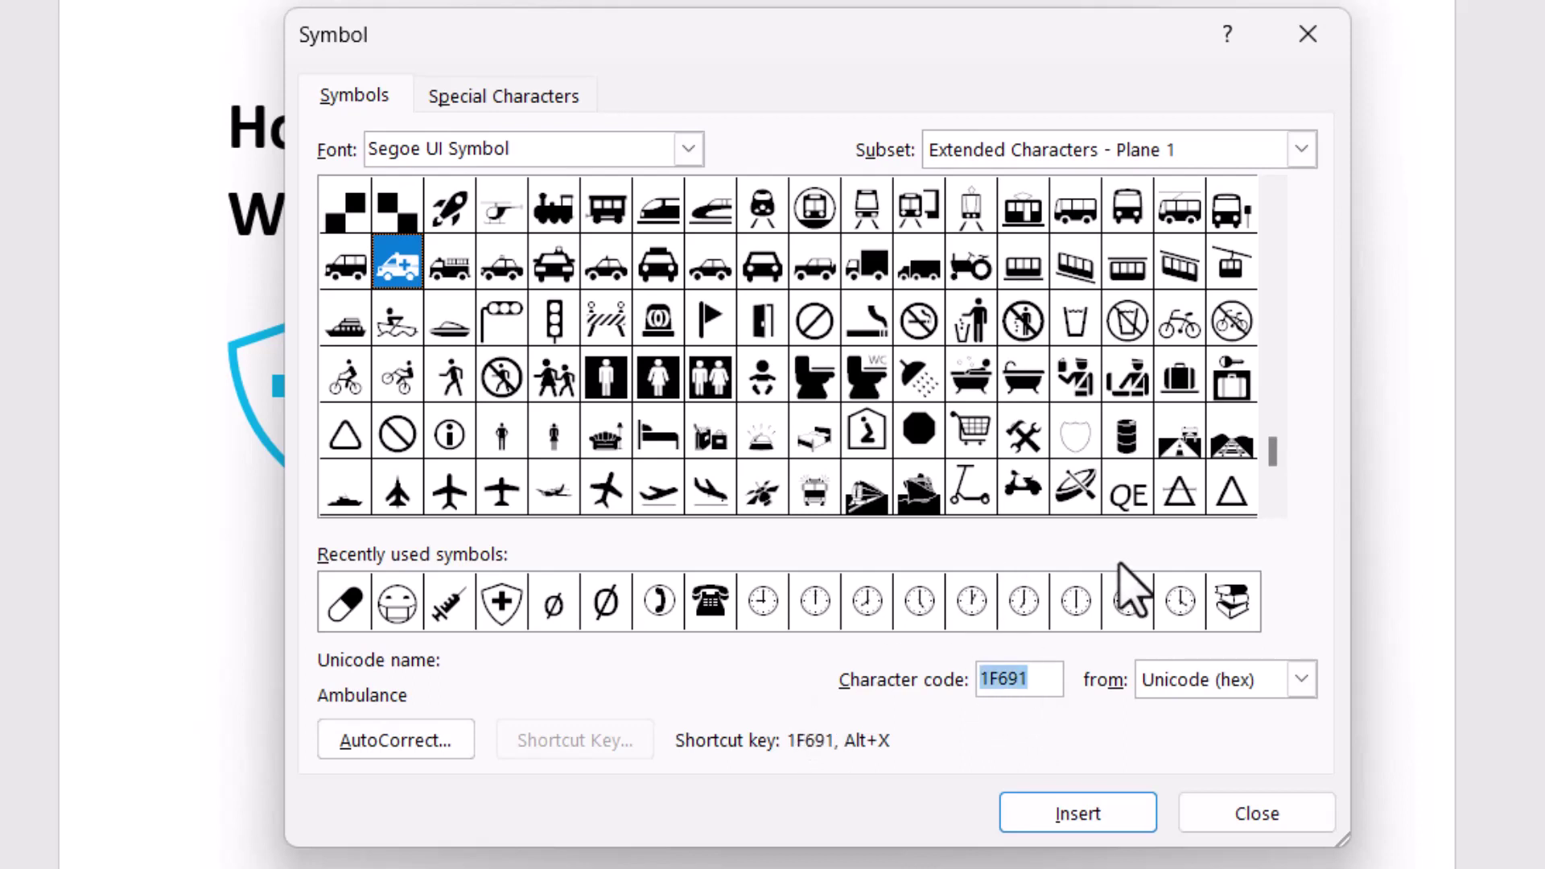